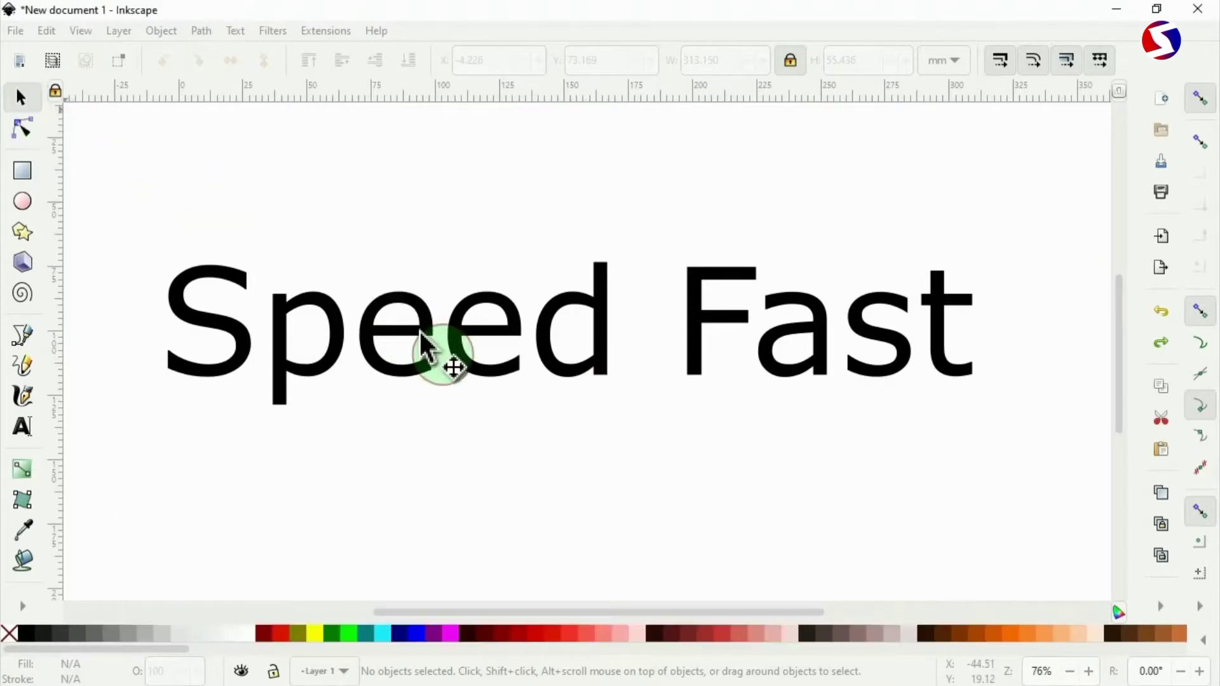
# Step: Replace the Speed Fast text's sans-serif font family with Faster One
pyautogui.click(483, 340)
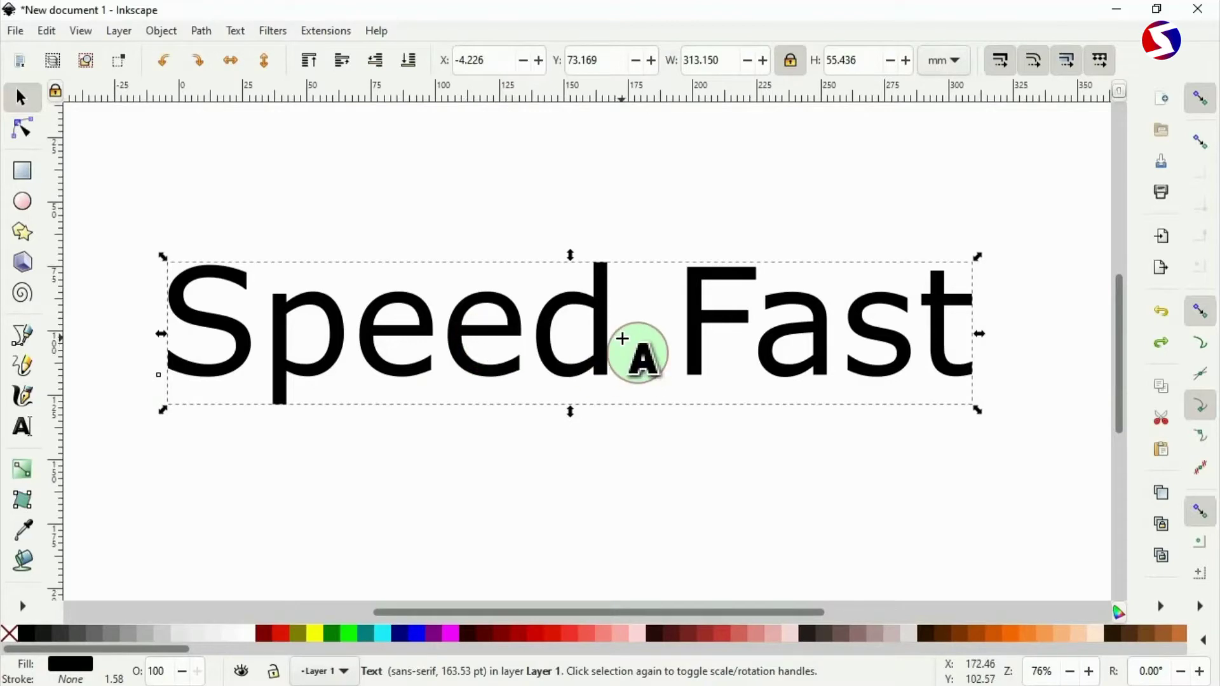
pyautogui.doubleClick(625, 337)
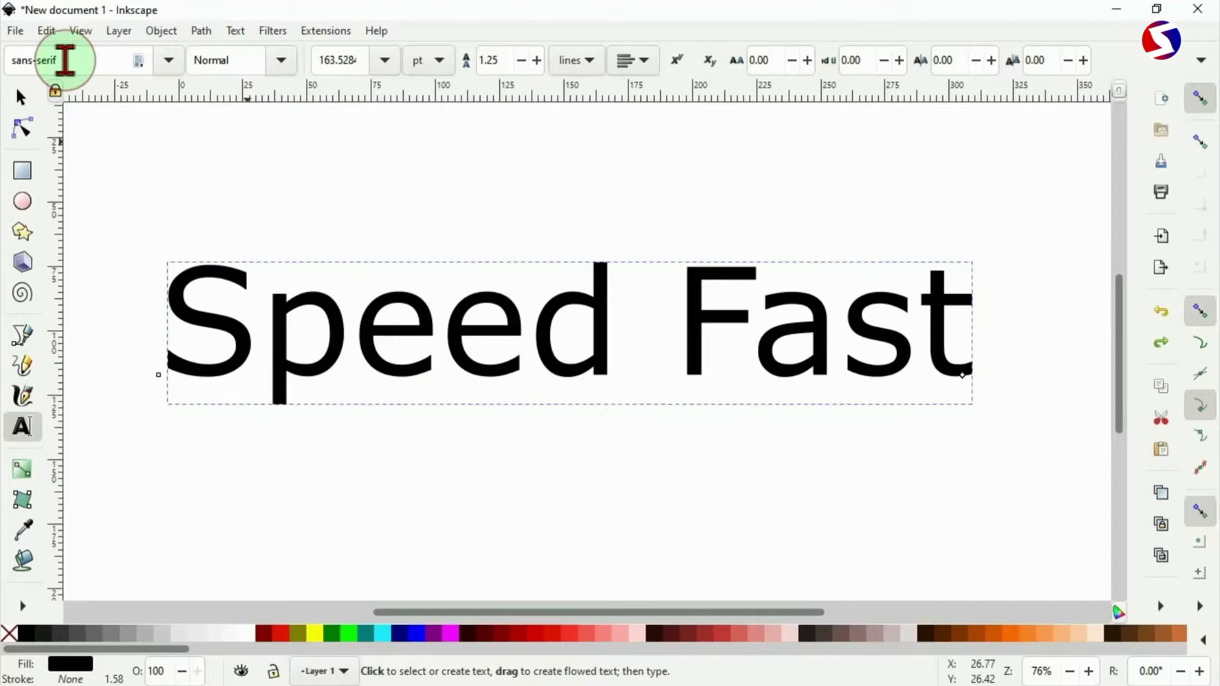
pyautogui.moveTo(66, 61); pyautogui.dragTo(37, 62)
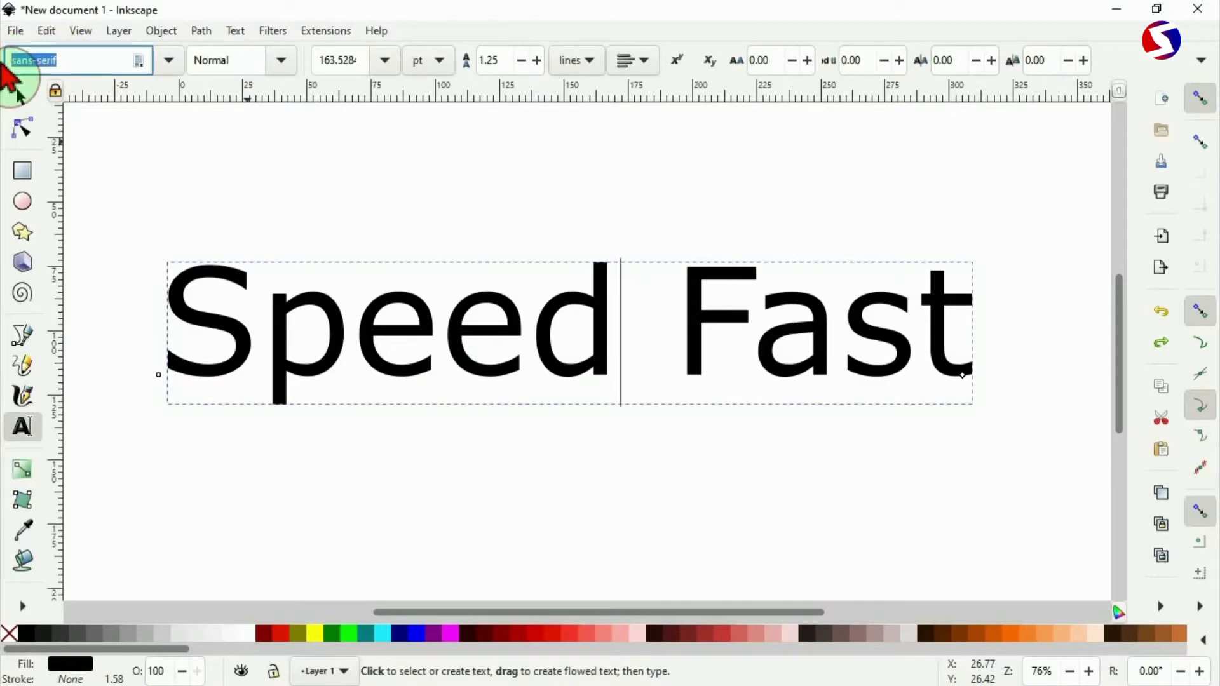
pyautogui.write('faster one')
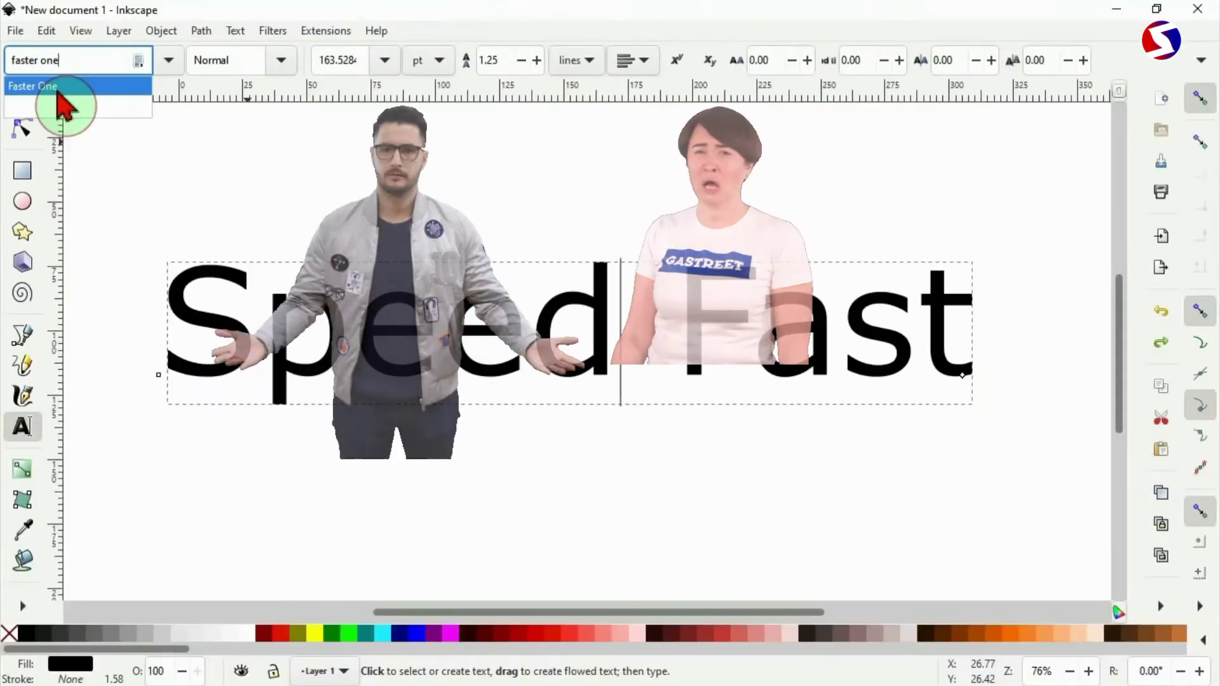
pyautogui.click(58, 92)
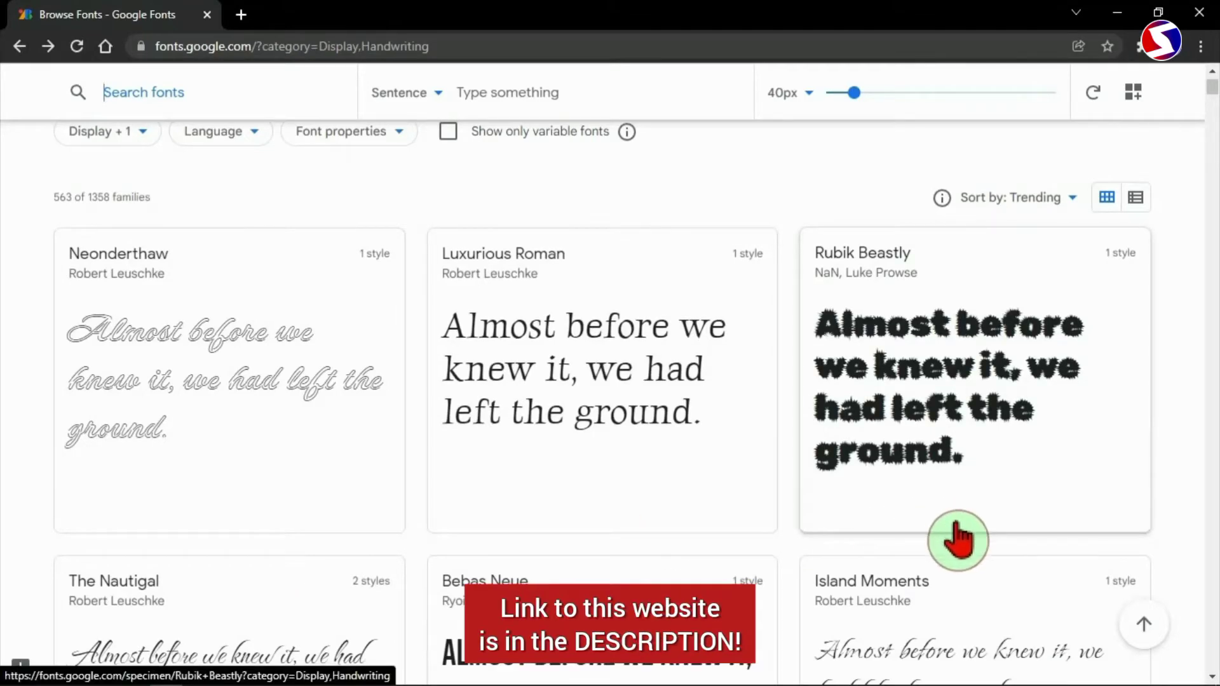
# Step: Browse the Google Fonts catalogue, then search it for 'Faster One'
pyautogui.scroll(-7, 959, 536)
pyautogui.scroll(-9, 964, 553)
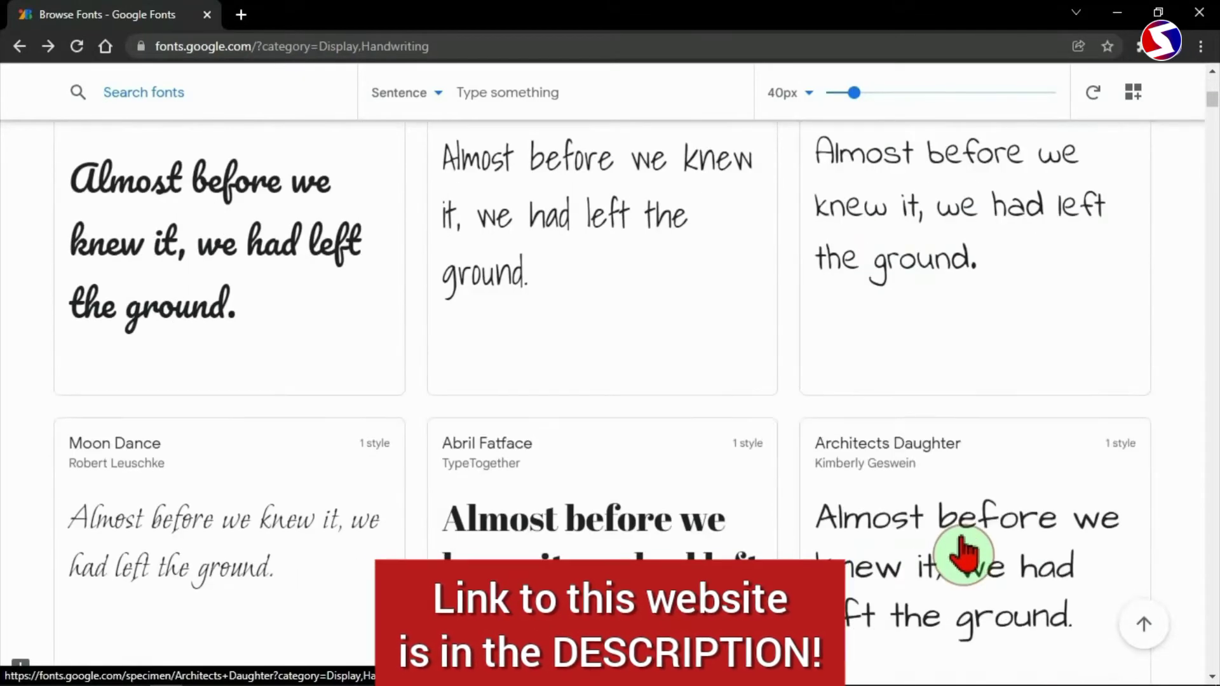
pyautogui.scroll(-8, 964, 551)
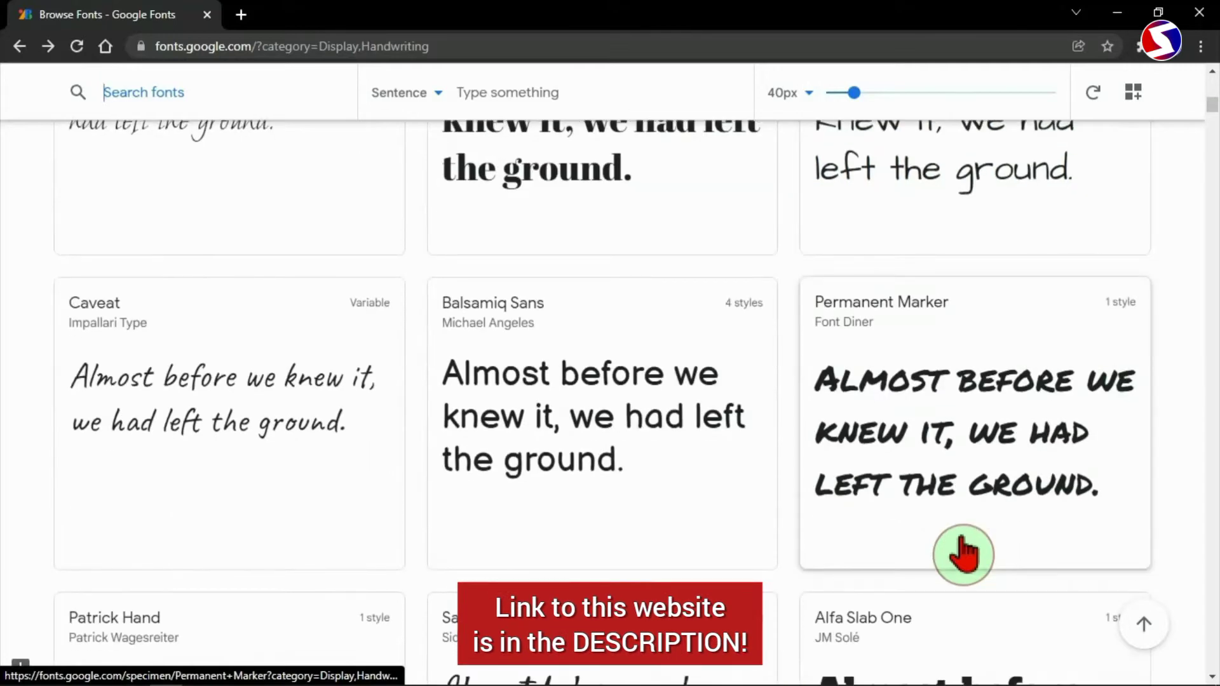
pyautogui.scroll(-6, 964, 553)
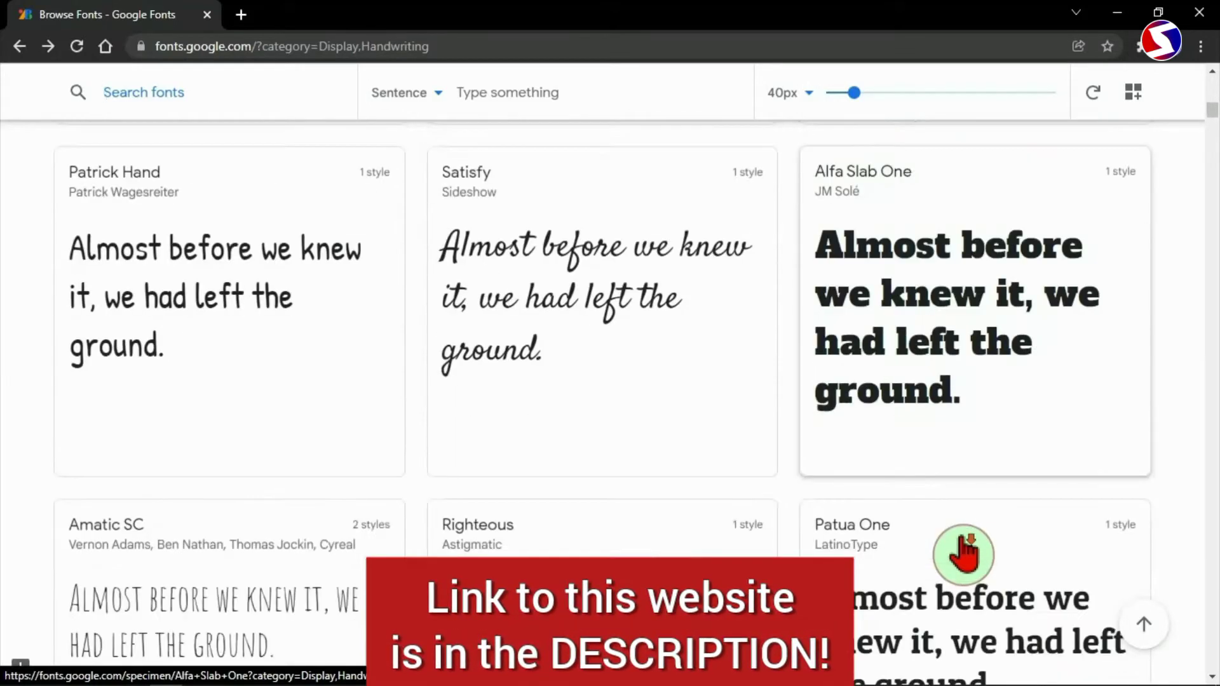
pyautogui.scroll(-3, 964, 552)
pyautogui.scroll(-3, 964, 554)
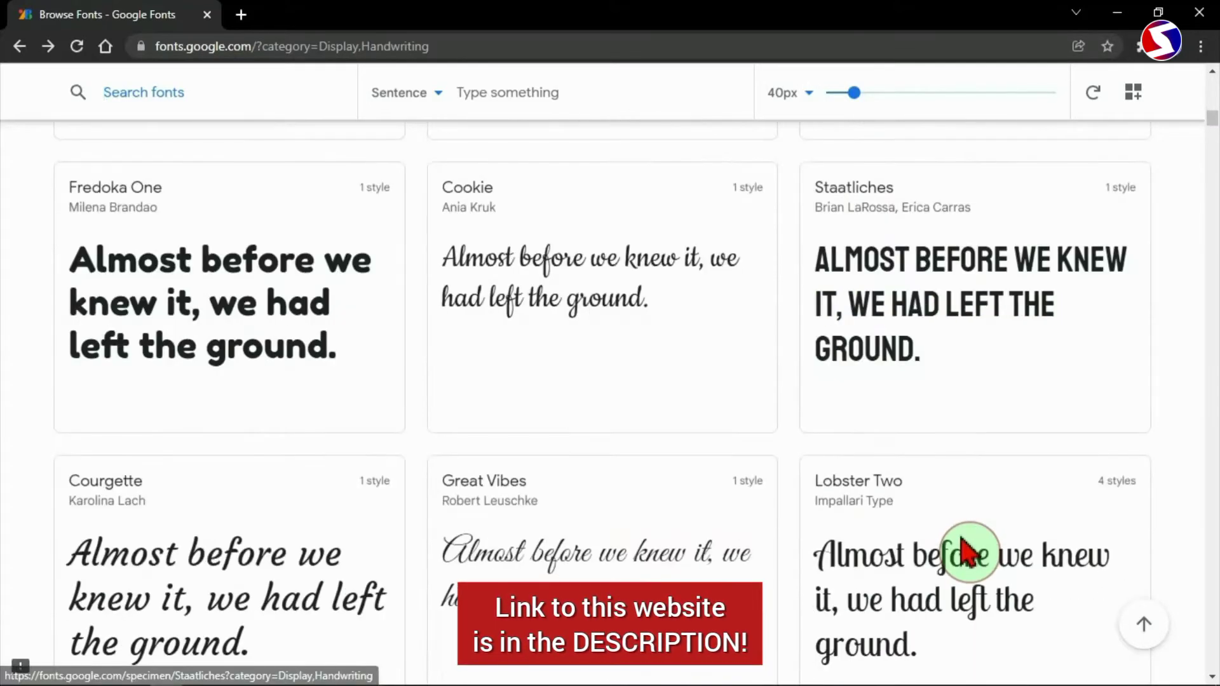
pyautogui.scroll(-4, 964, 553)
pyautogui.scroll(-9, 963, 553)
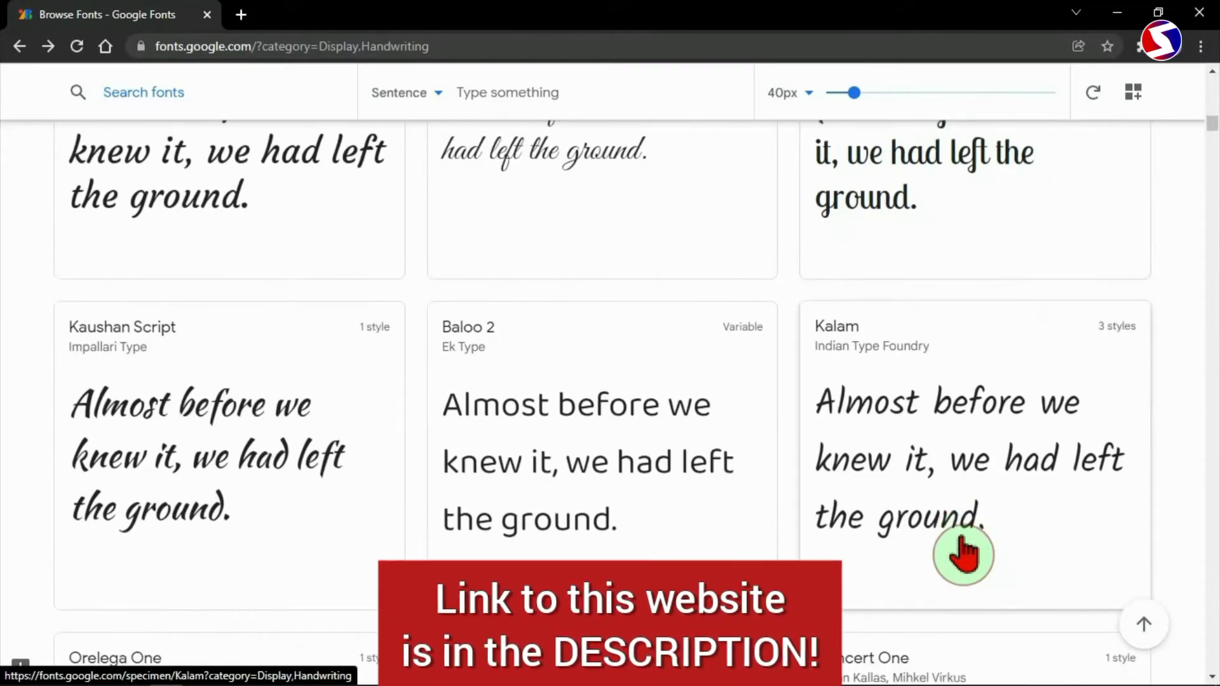
pyautogui.scroll(-8, 964, 553)
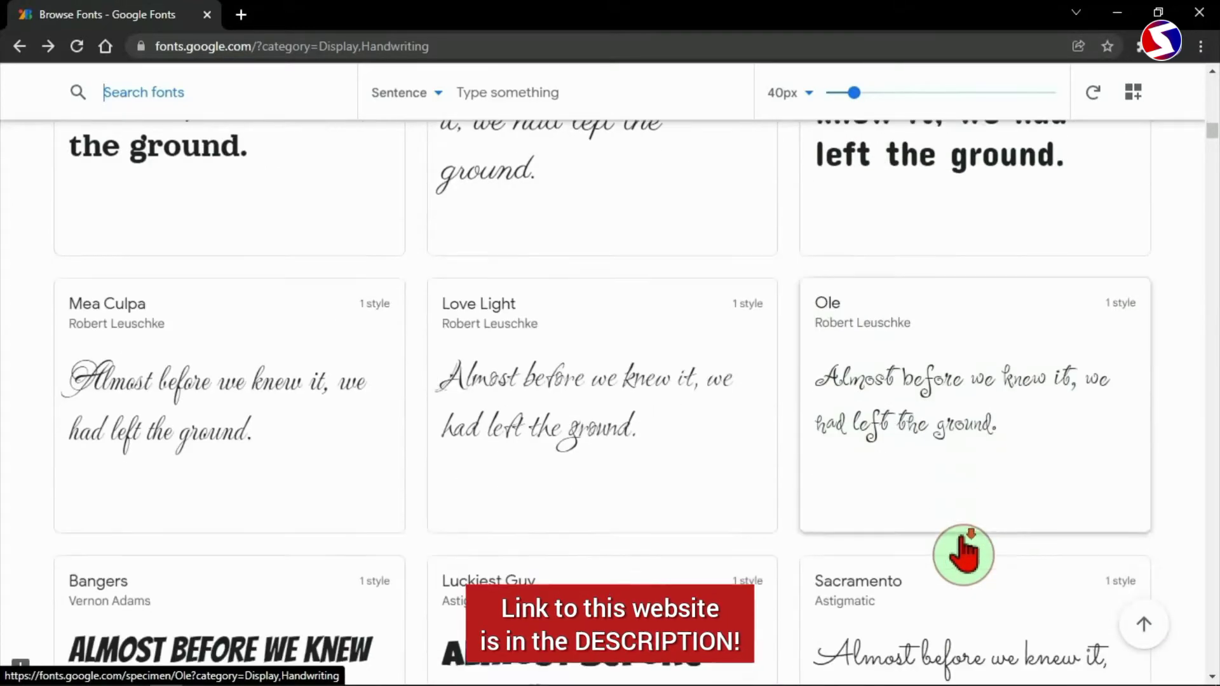
pyautogui.scroll(-1, 964, 555)
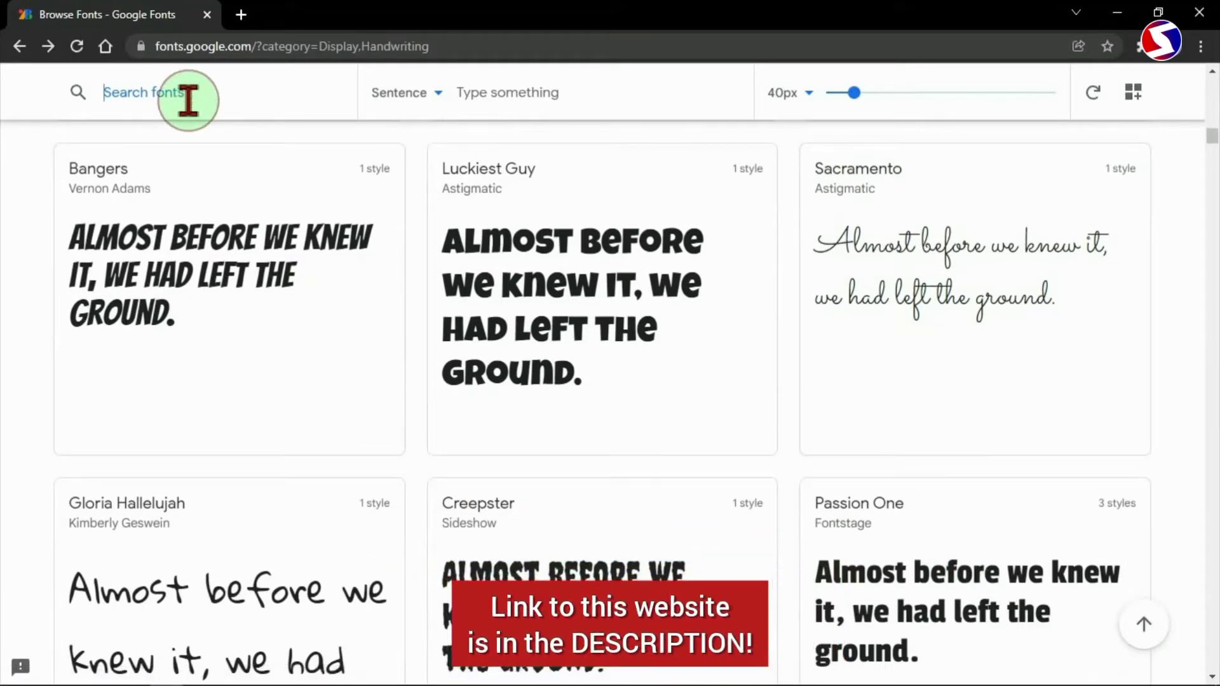
pyautogui.write('Faster One')
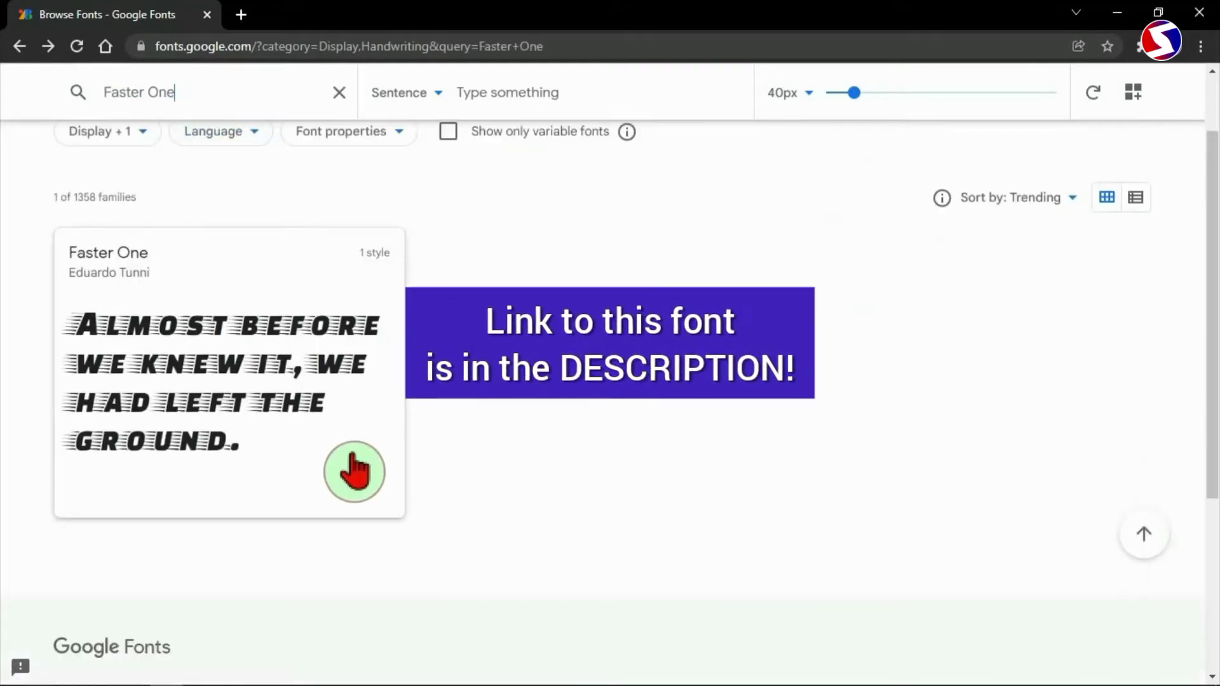
# Step: Download the Faster One family as Faster_One.zip to Downloads and show it in its folder
pyautogui.click(354, 468)
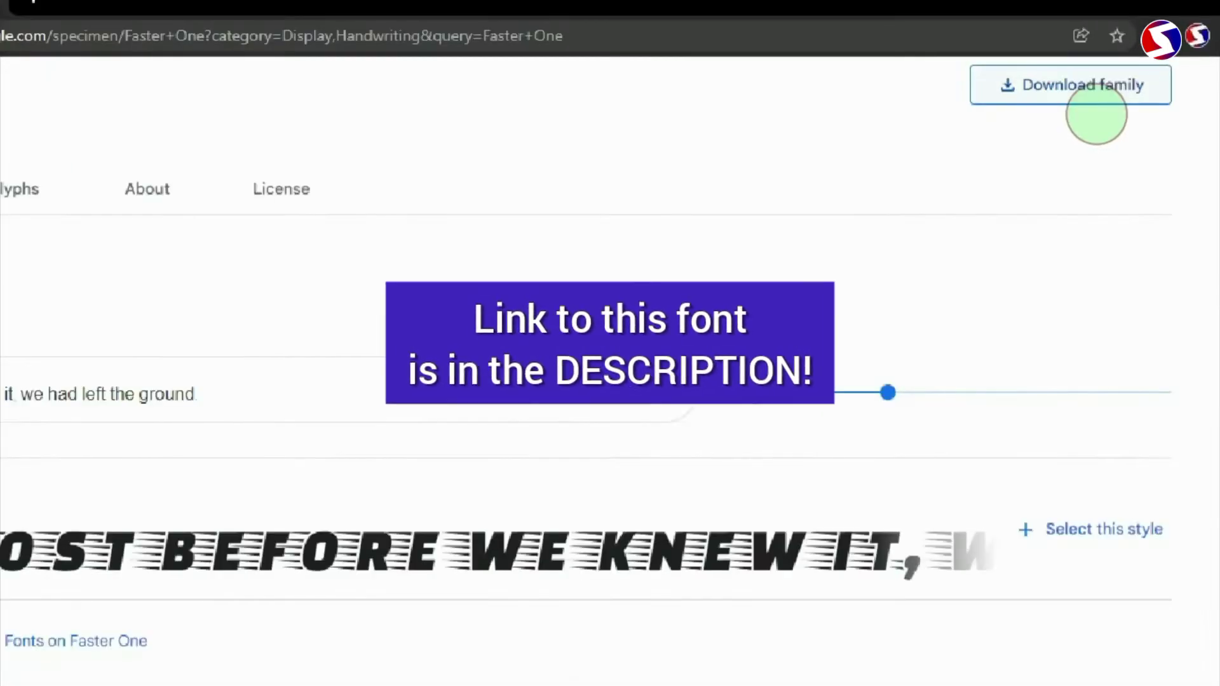
pyautogui.click(1129, 97)
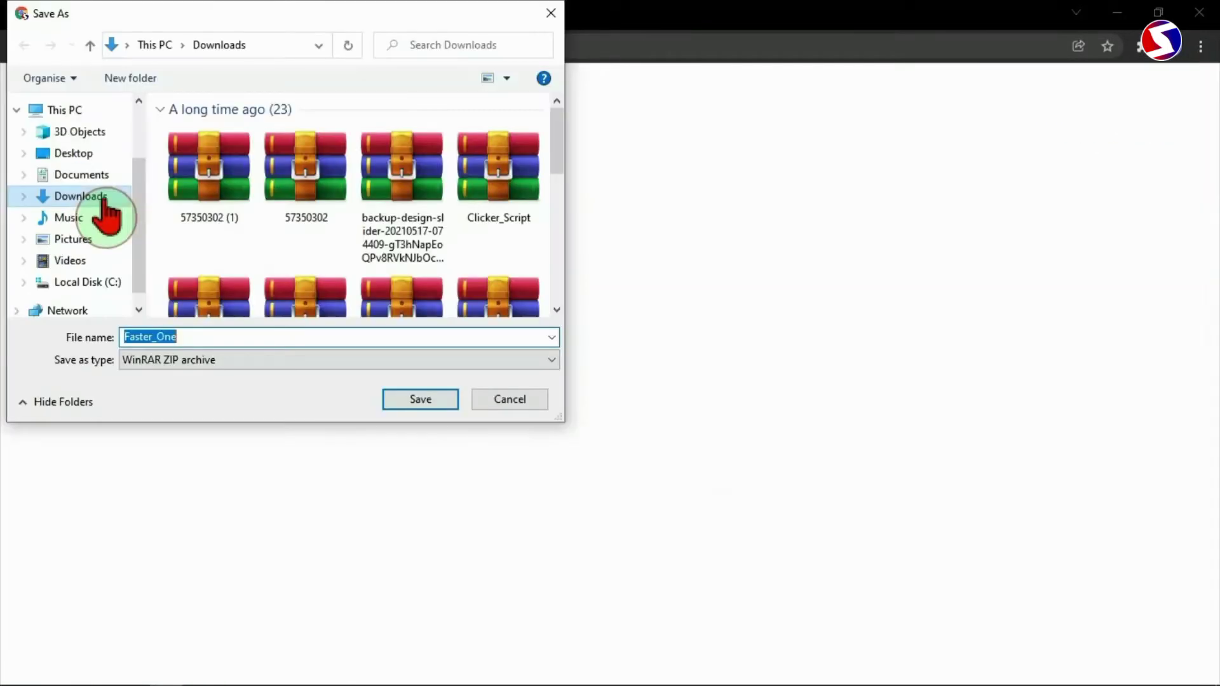
pyautogui.click(440, 401)
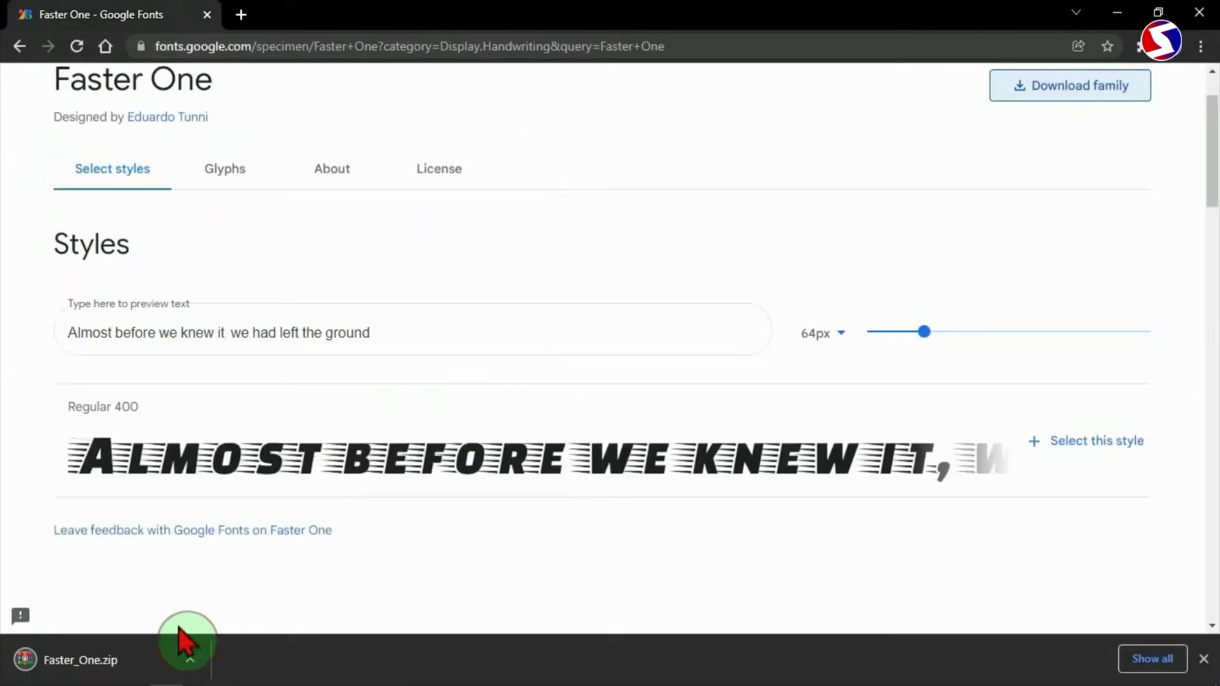
pyautogui.click(190, 662)
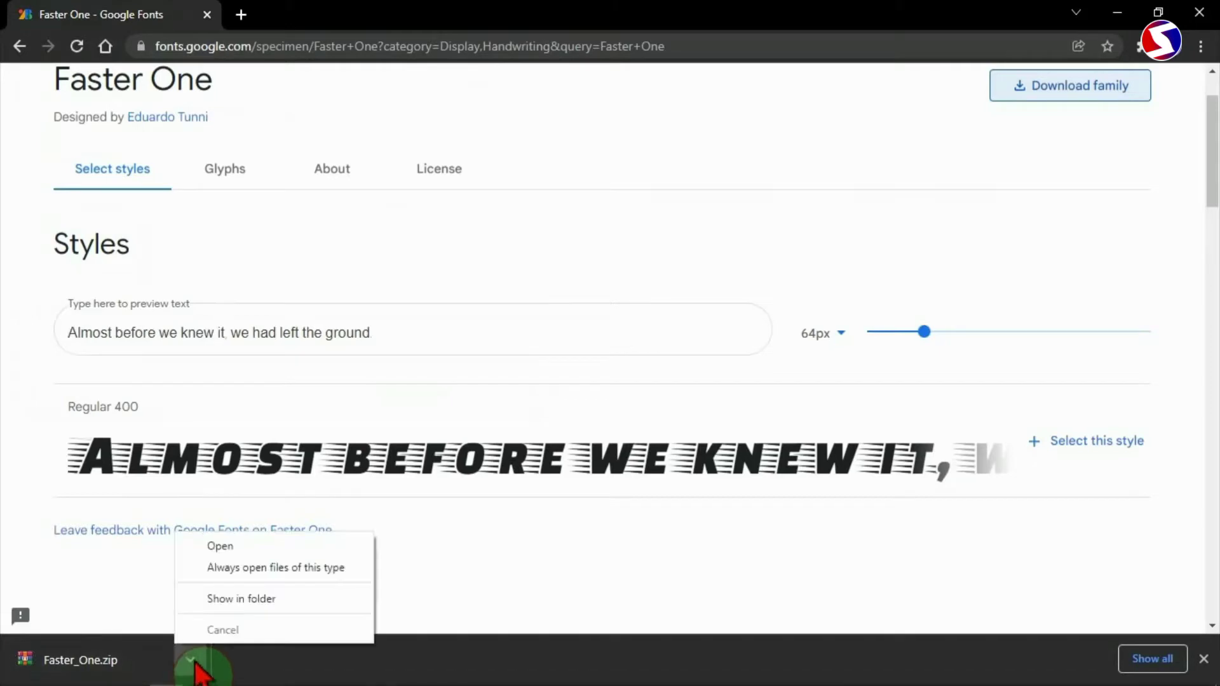
pyautogui.click(294, 602)
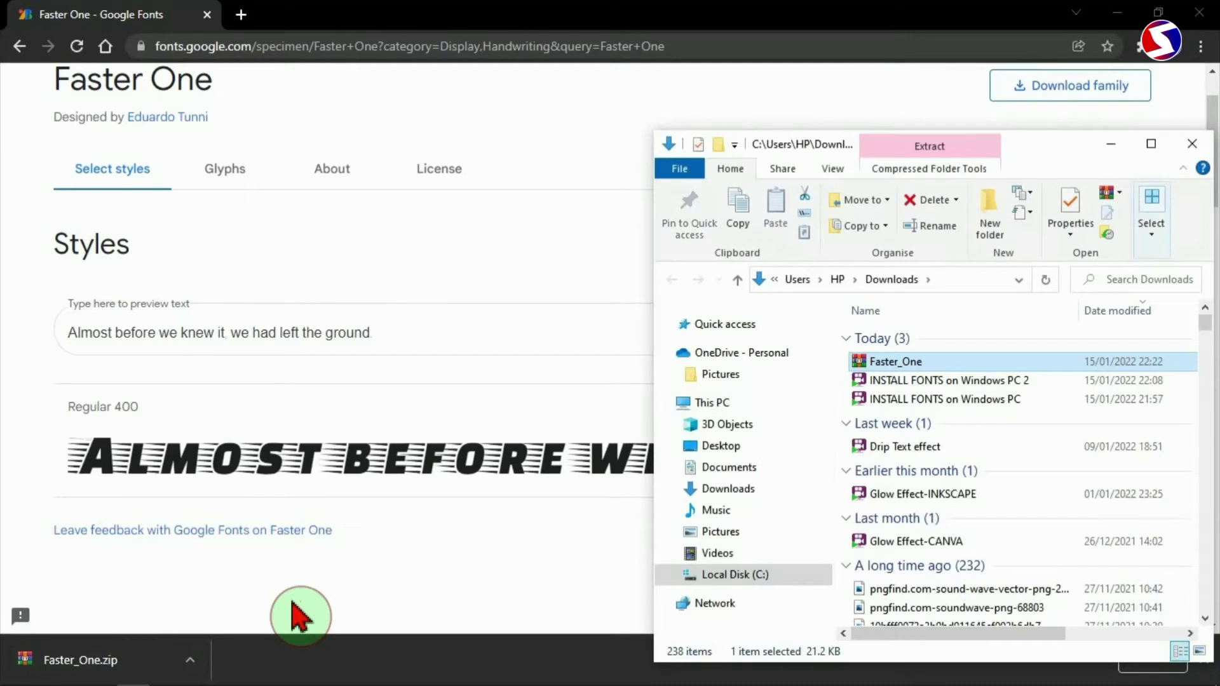
# Step: Minimize Chrome and open Faster_One.zip from Downloads with WinRAR
pyautogui.click(1117, 14)
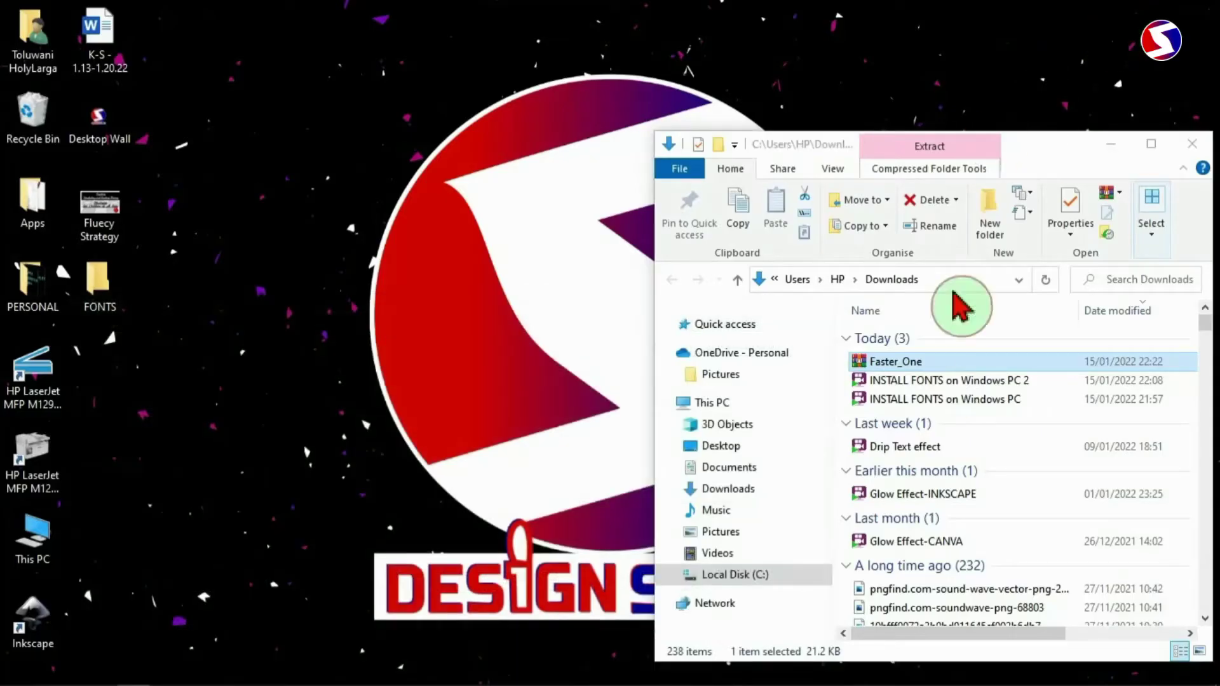
pyautogui.rightClick(935, 372)
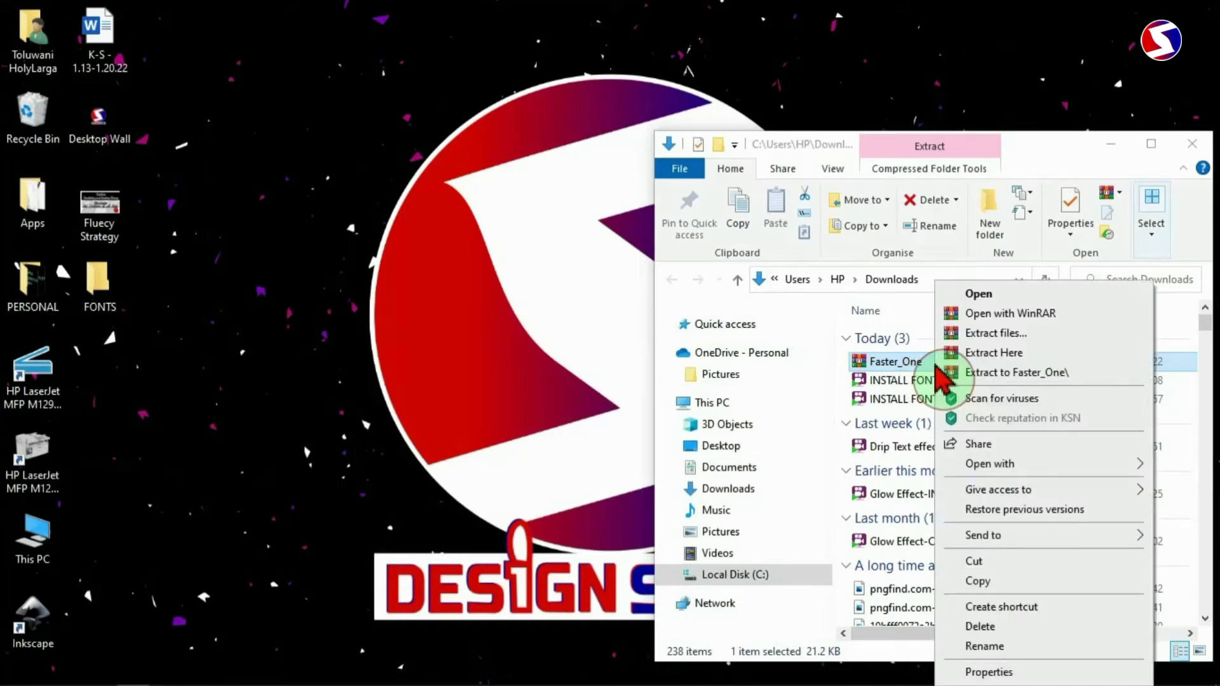
pyautogui.click(1013, 312)
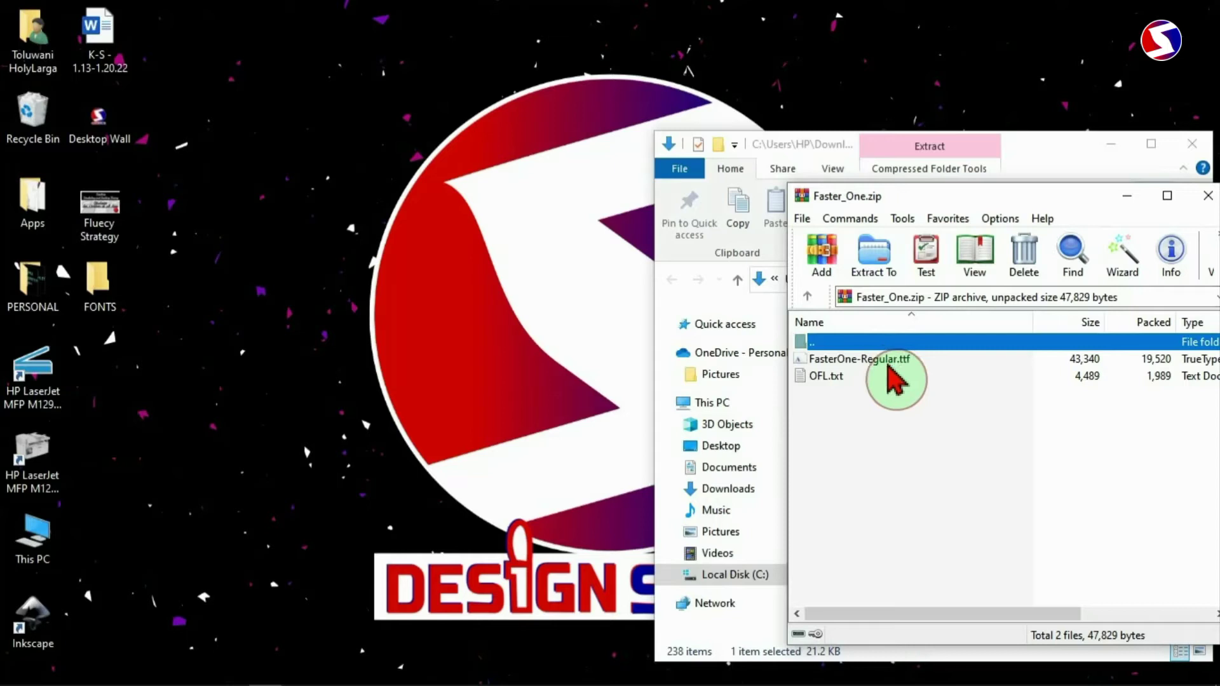
# Step: Extract FasterOne-Regular.ttf to the desktop, move it into FONTS, and close WinRAR
pyautogui.moveTo(888, 369); pyautogui.dragTo(436, 397)
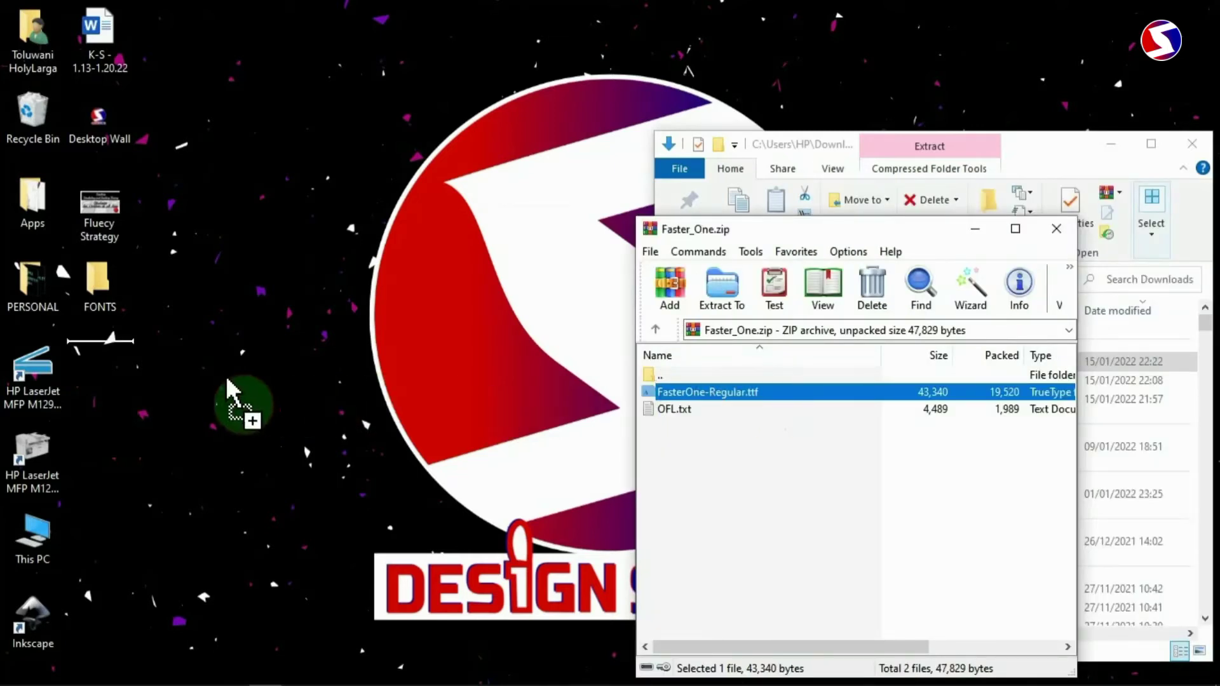
pyautogui.moveTo(157, 368); pyautogui.dragTo(131, 363)
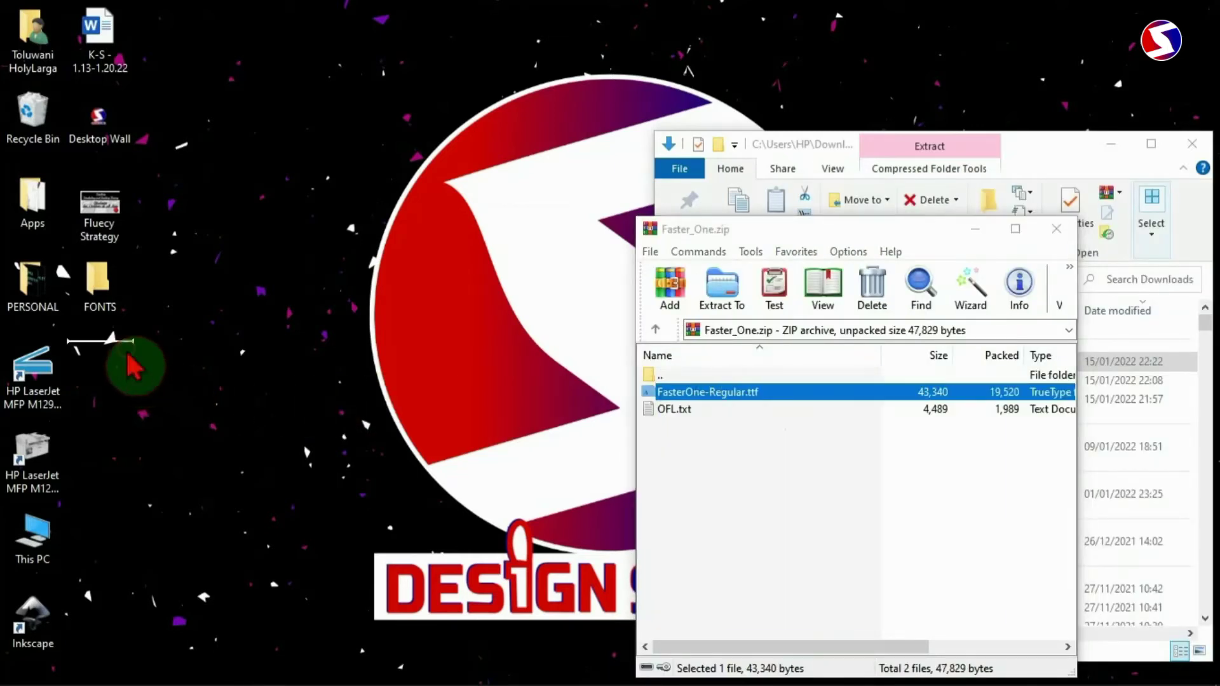
pyautogui.click(181, 375)
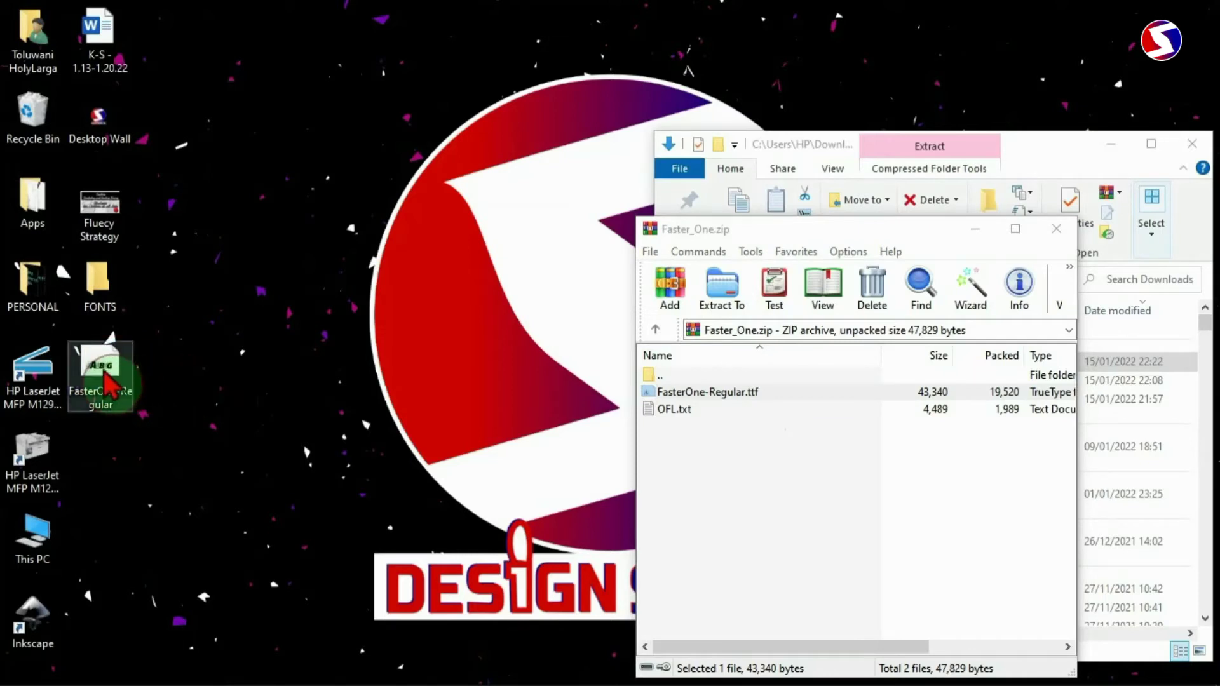
pyautogui.moveTo(108, 383); pyautogui.dragTo(126, 293)
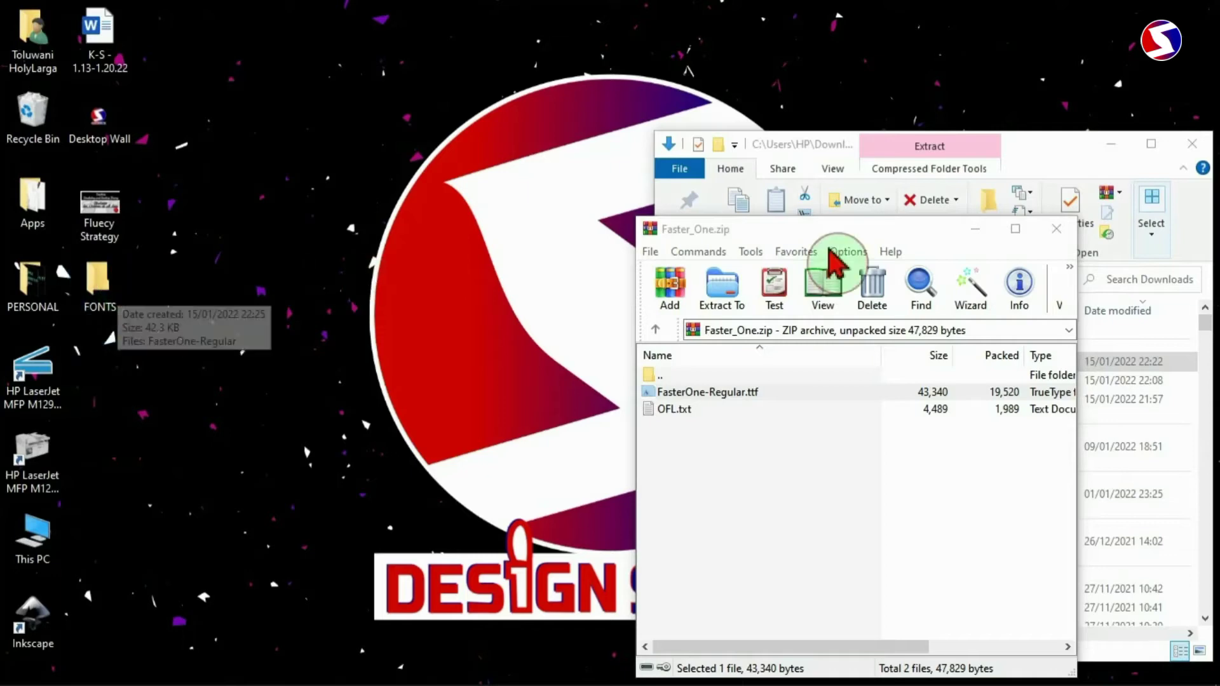
pyautogui.click(1058, 230)
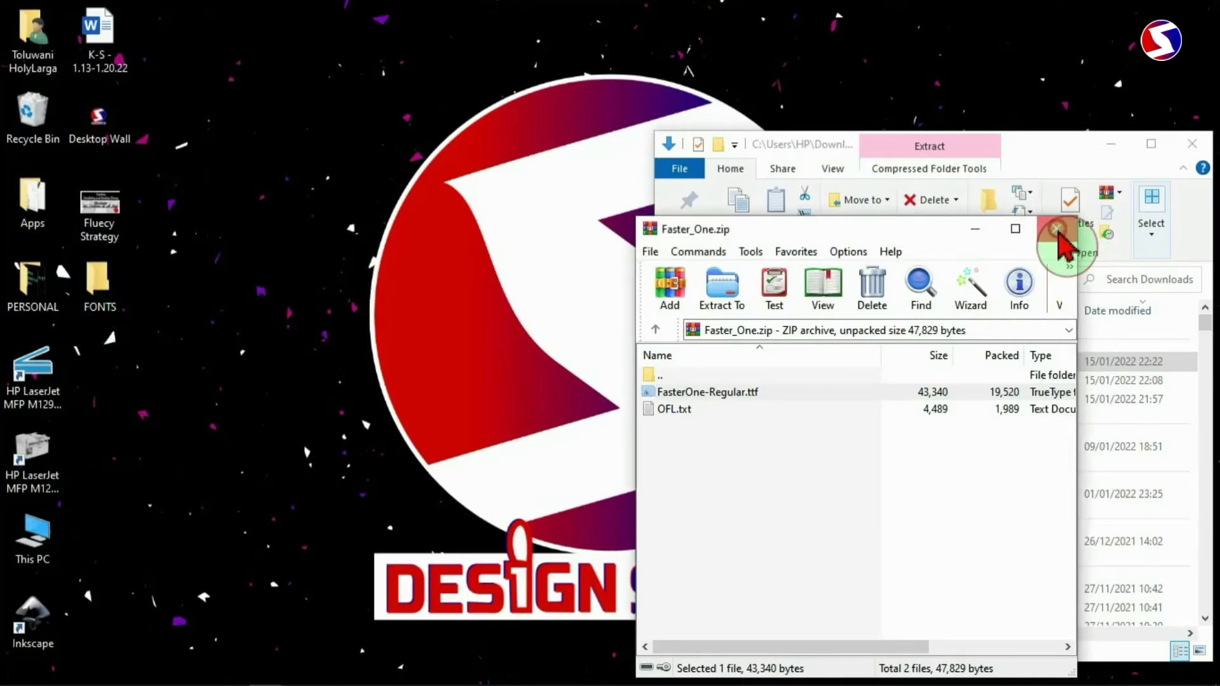
# Step: Open the desktop FONTS folder and install FasterOne-Regular for all users
pyautogui.click(1200, 145)
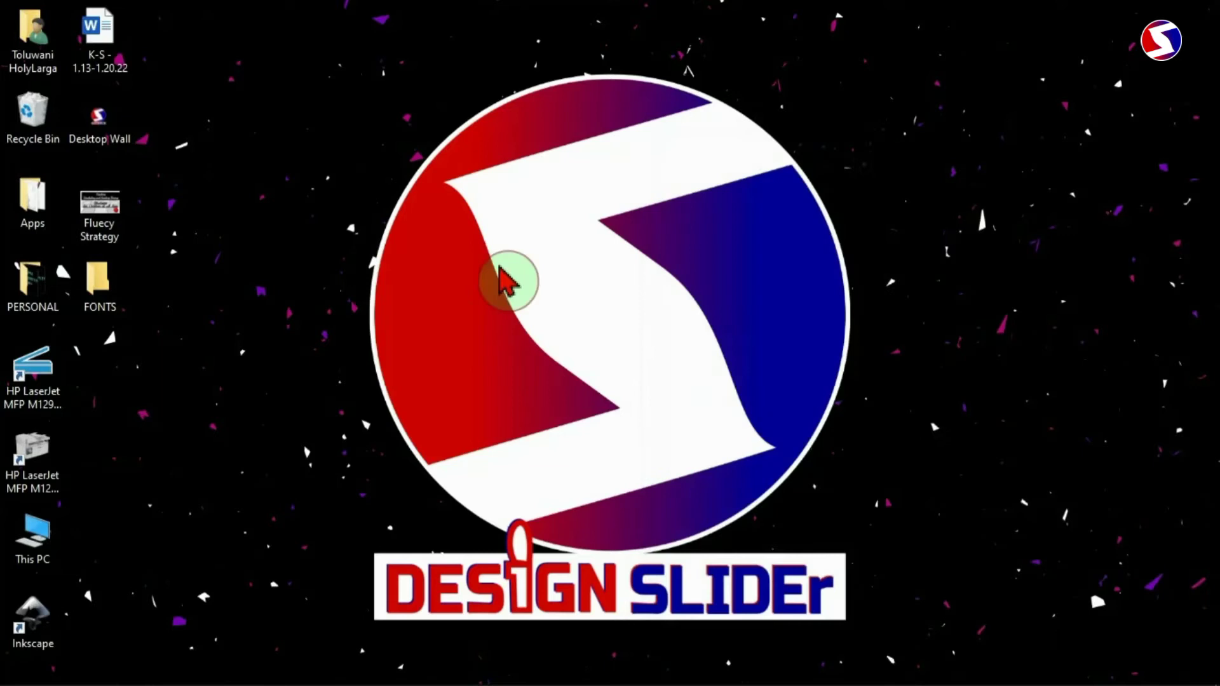
pyautogui.rightClick(112, 295)
pyautogui.click(204, 245)
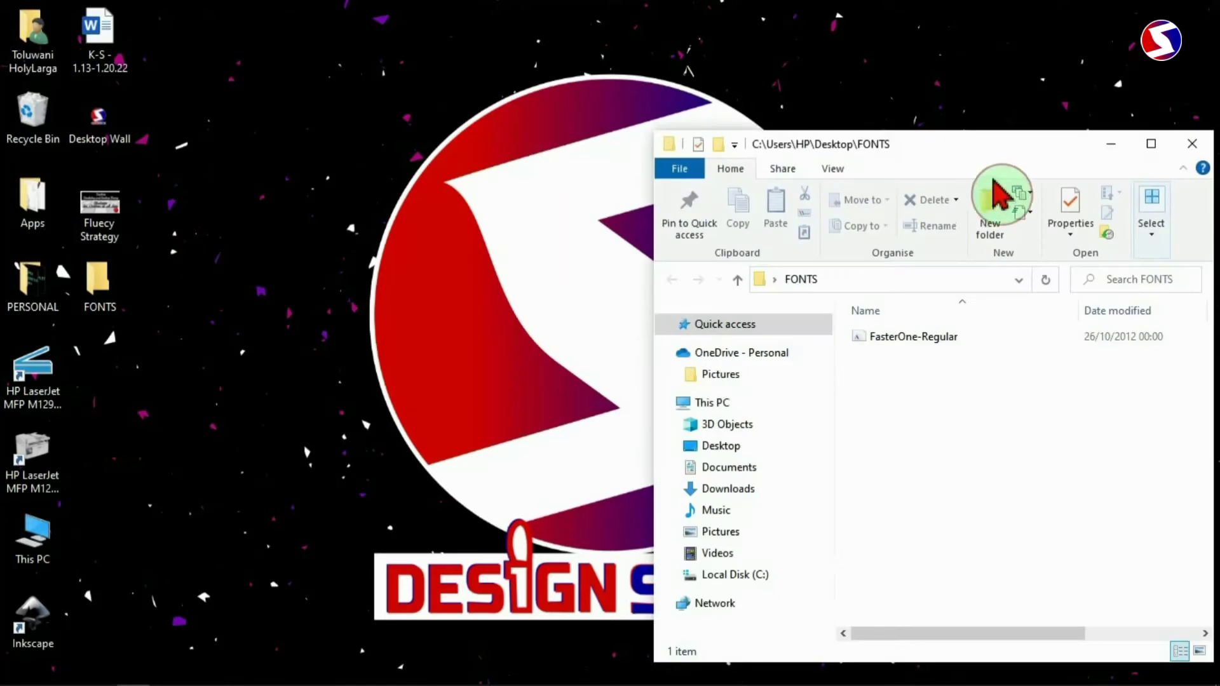
pyautogui.moveTo(961, 147); pyautogui.dragTo(1132, 147)
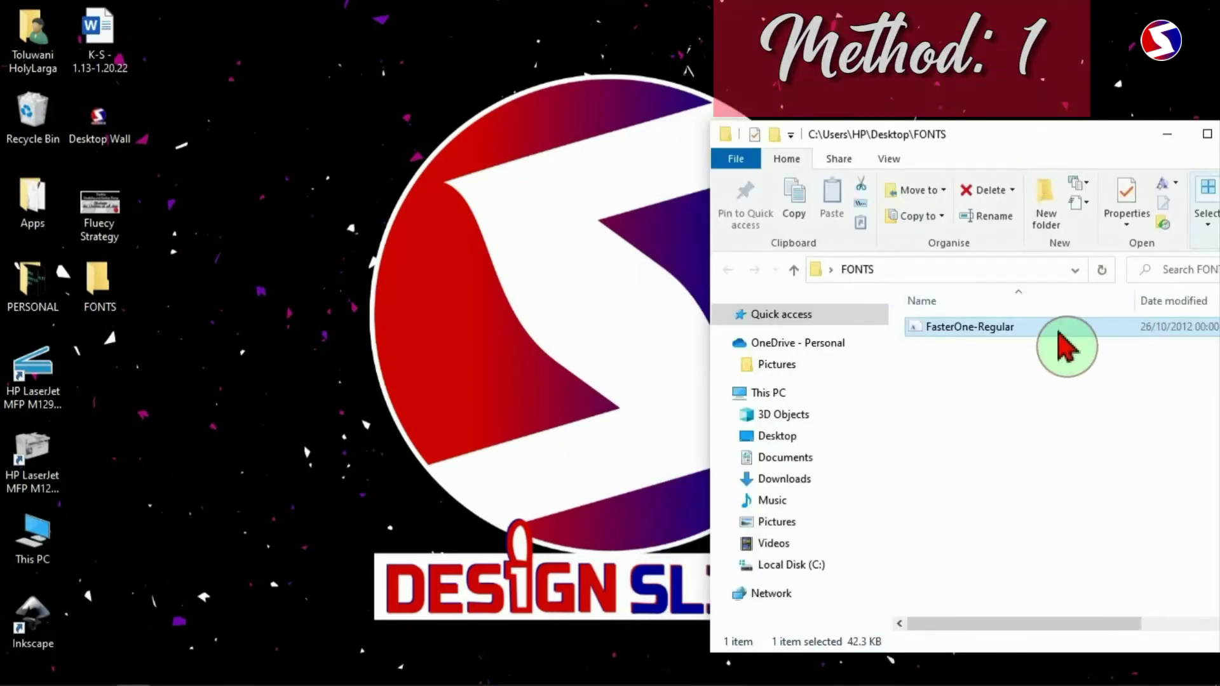
pyautogui.rightClick(1067, 348)
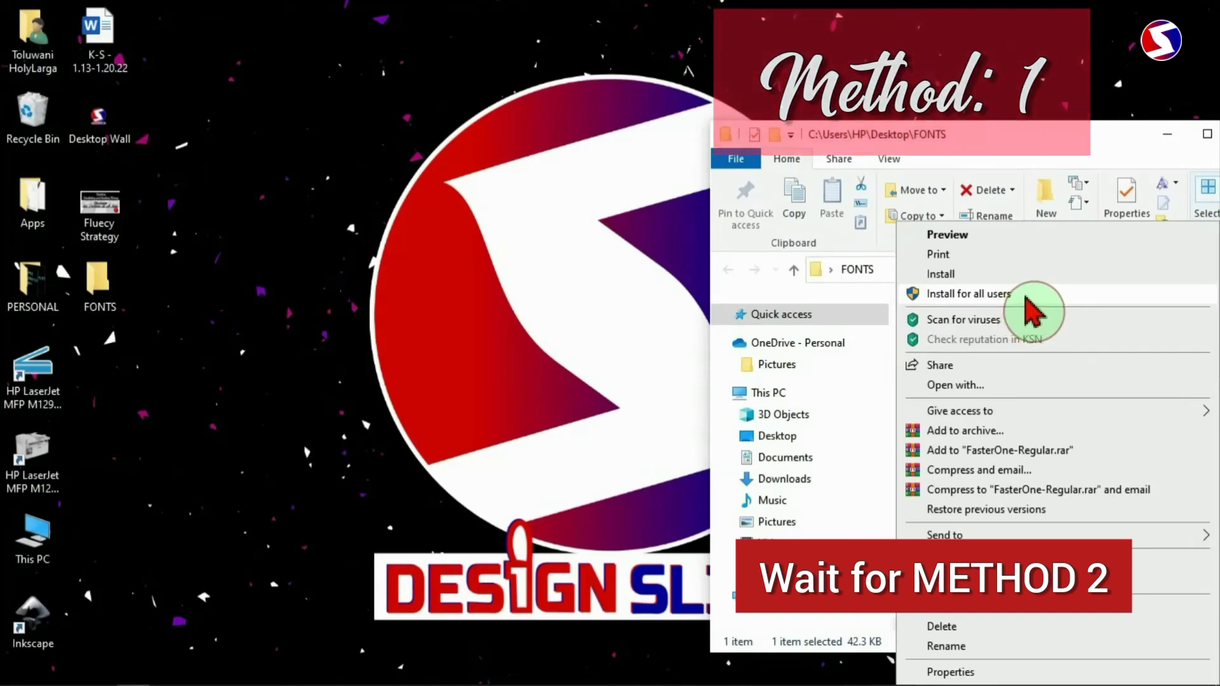
pyautogui.click(1025, 298)
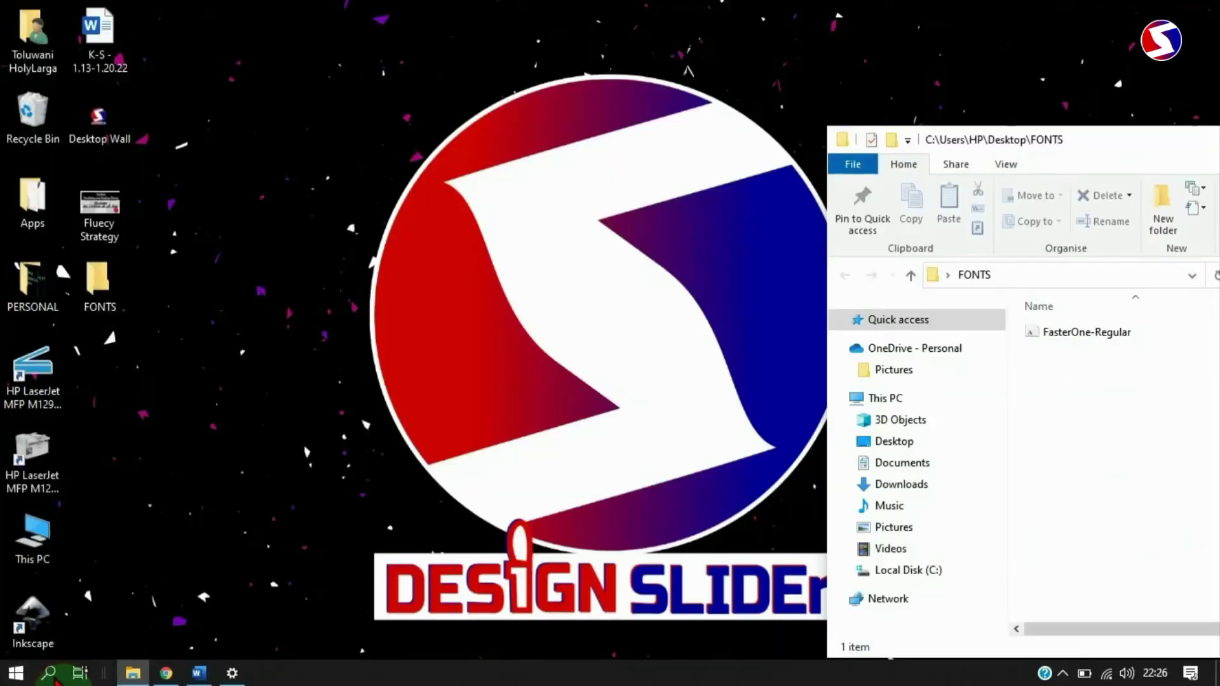
# Step: Search Windows for 'fonts' and open the Font settings page
pyautogui.click(51, 674)
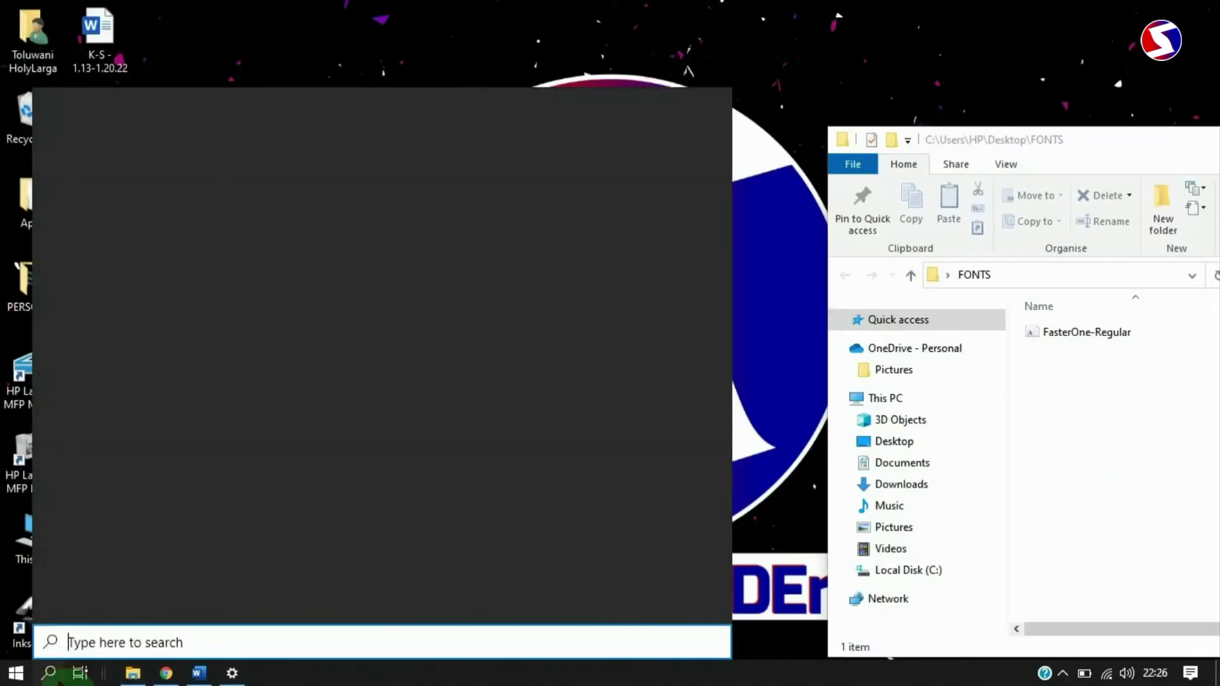
pyautogui.write('fo')
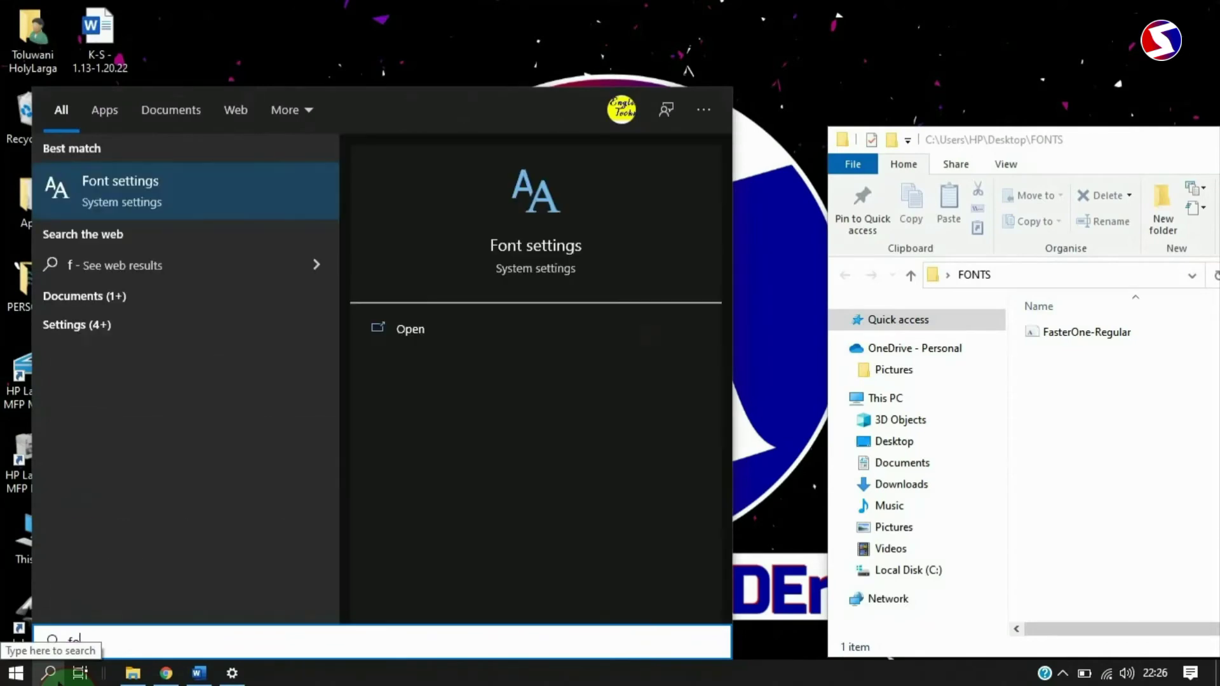
pyautogui.write('nts')
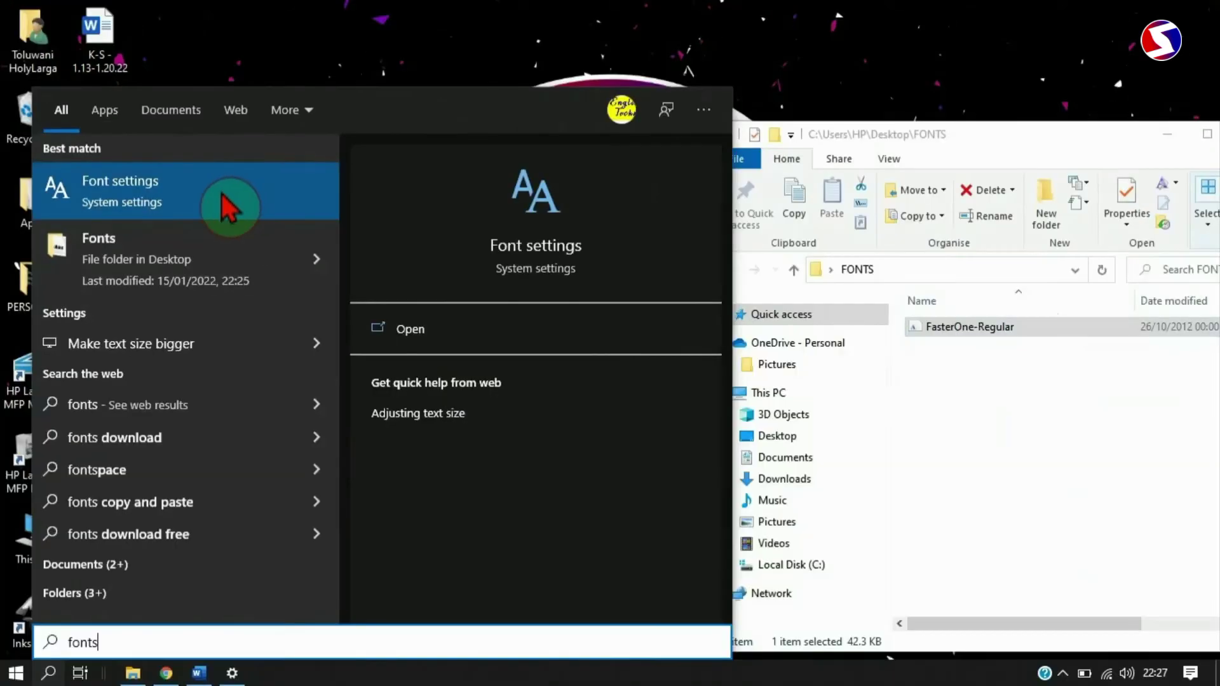
pyautogui.click(230, 210)
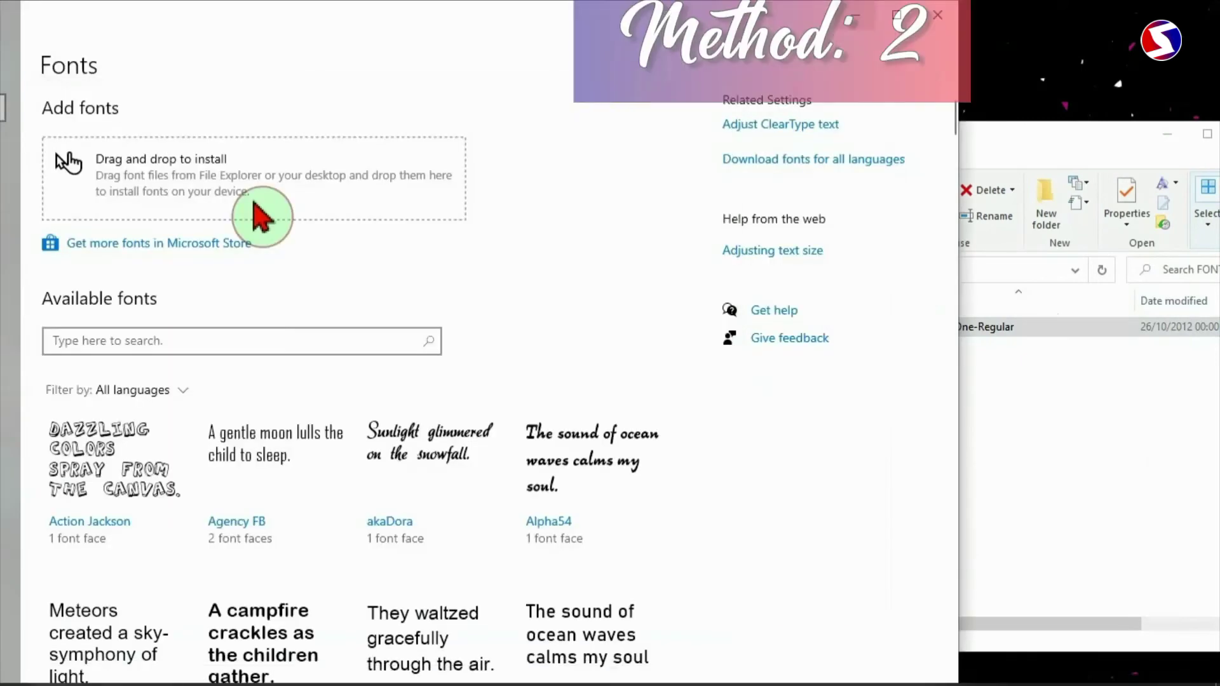
# Step: Drop FasterOne-Regular from the FONTS folder onto Font settings' install box
pyautogui.click(1088, 417)
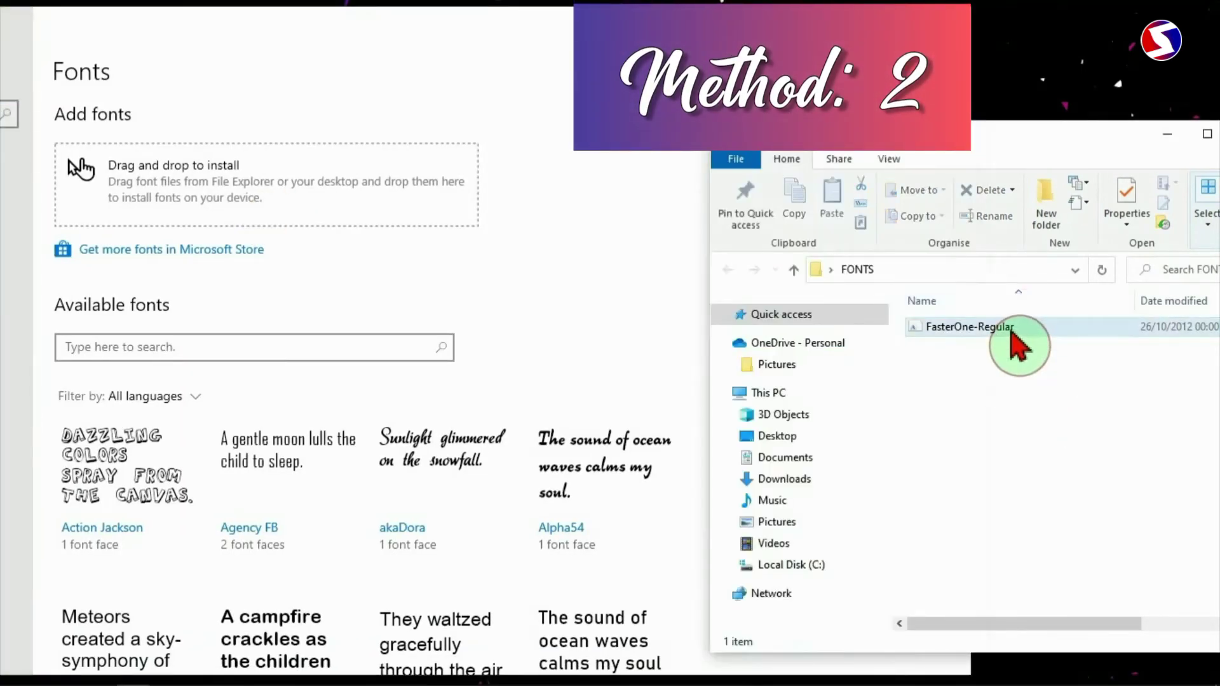
pyautogui.moveTo(1014, 343); pyautogui.dragTo(219, 186)
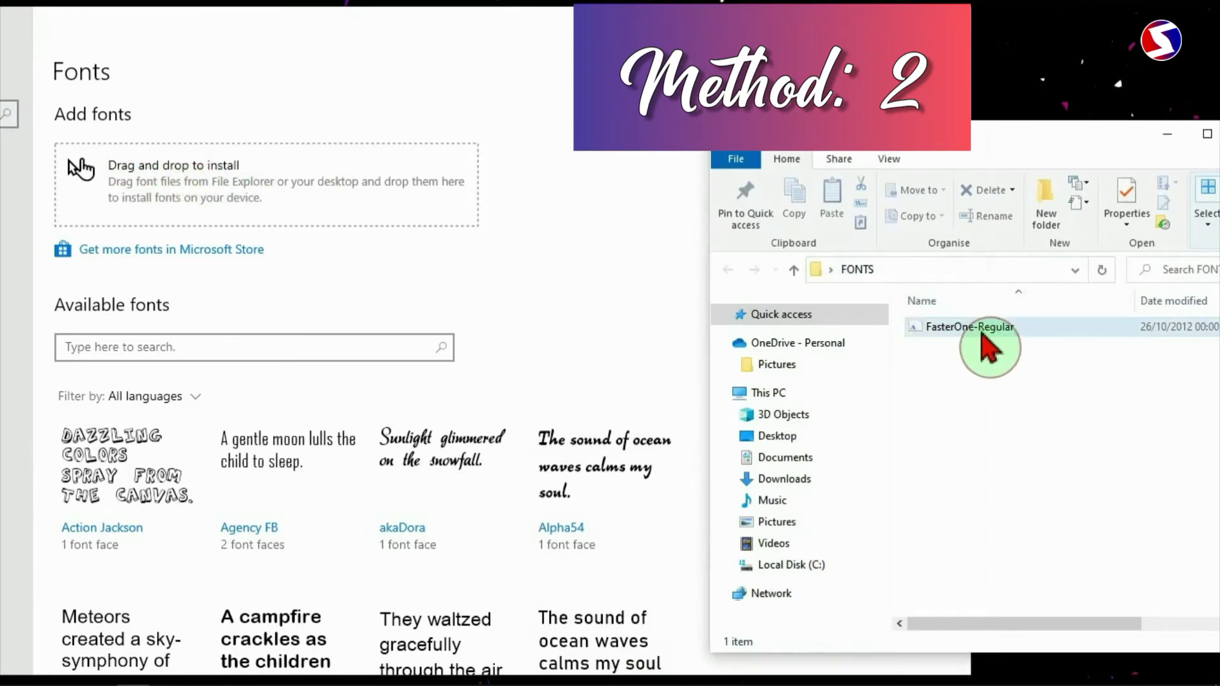
pyautogui.moveTo(972, 329); pyautogui.dragTo(284, 210)
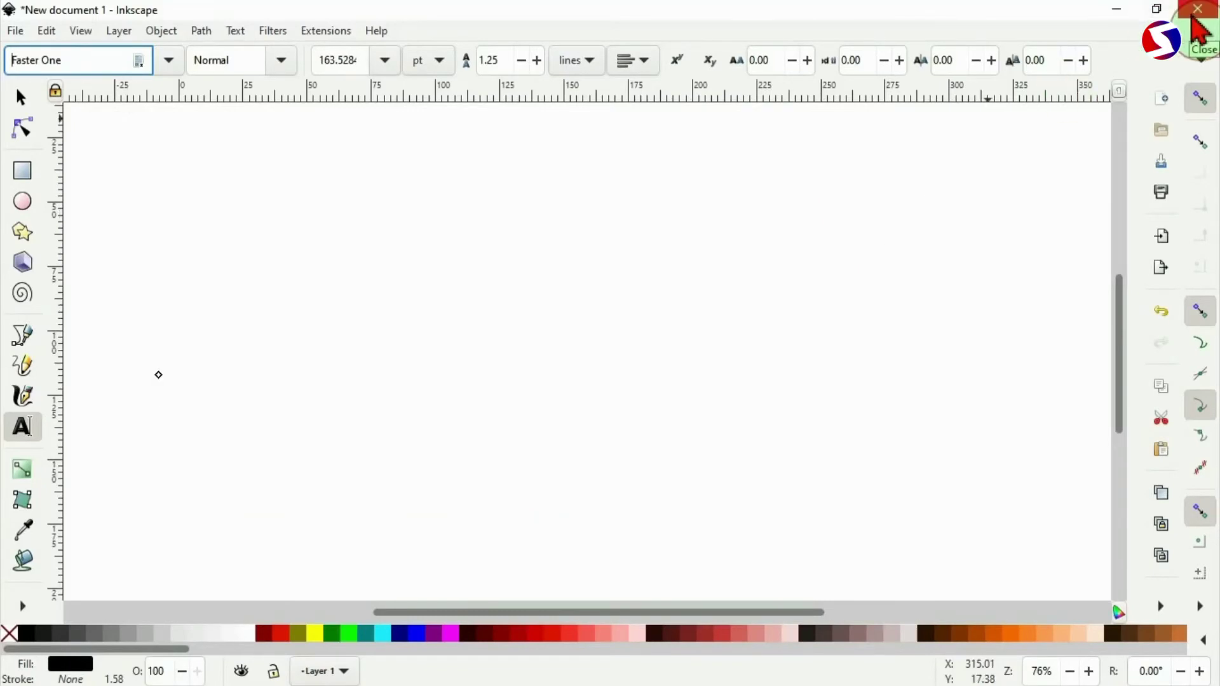
# Step: Restart Inkscape and paste the Speed Fast text onto the new document's canvas
pyautogui.click(1197, 29)
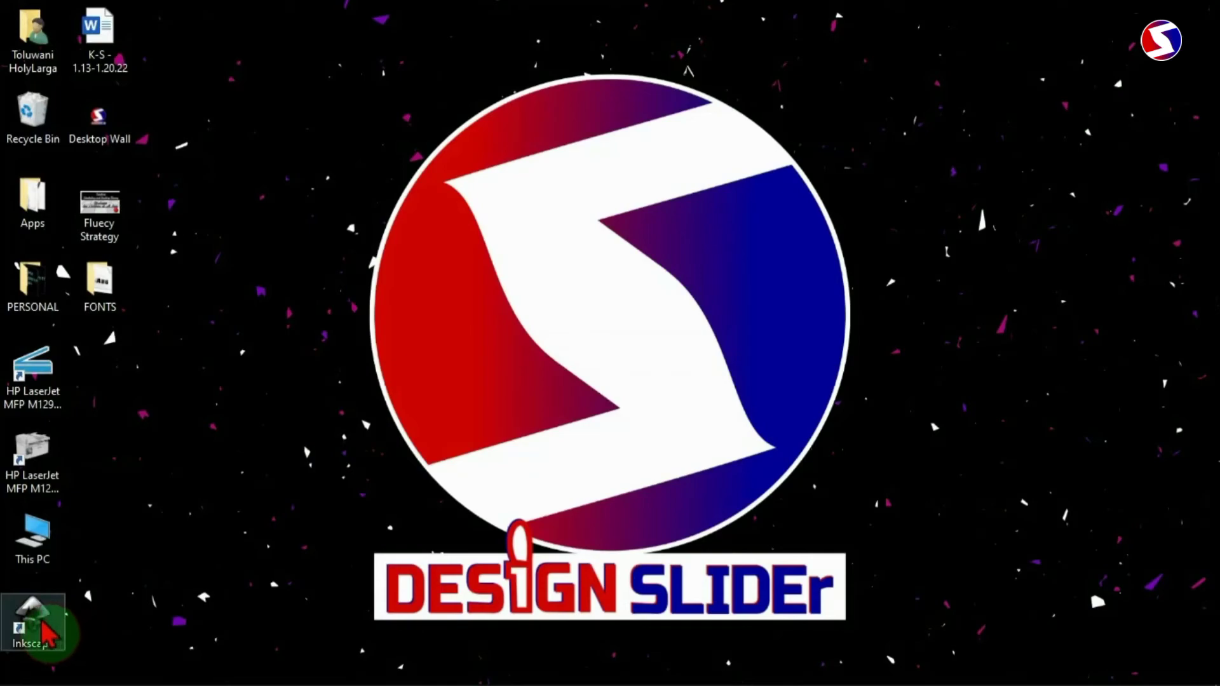
pyautogui.doubleClick(46, 634)
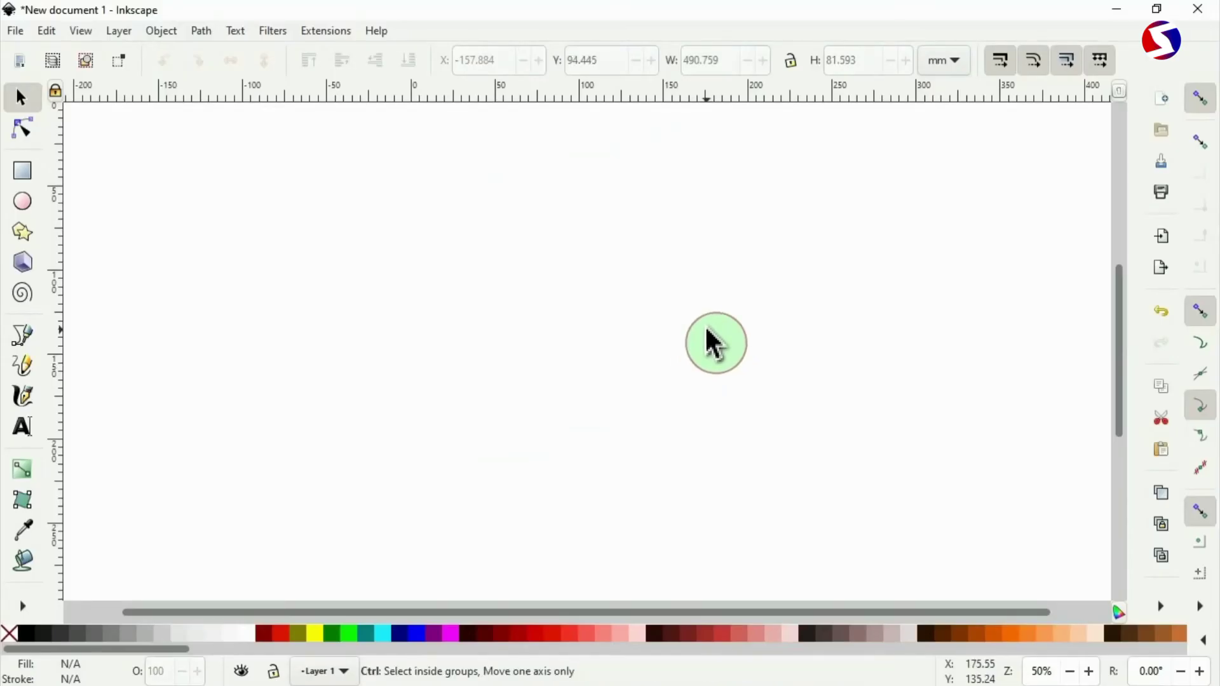
pyautogui.hotkey('ctrl', 'v')
pyautogui.moveTo(713, 343); pyautogui.dragTo(577, 349)
# Step: Set the Speed Fast text's font family to Faster One
pyautogui.press('t')
pyautogui.click(621, 328)
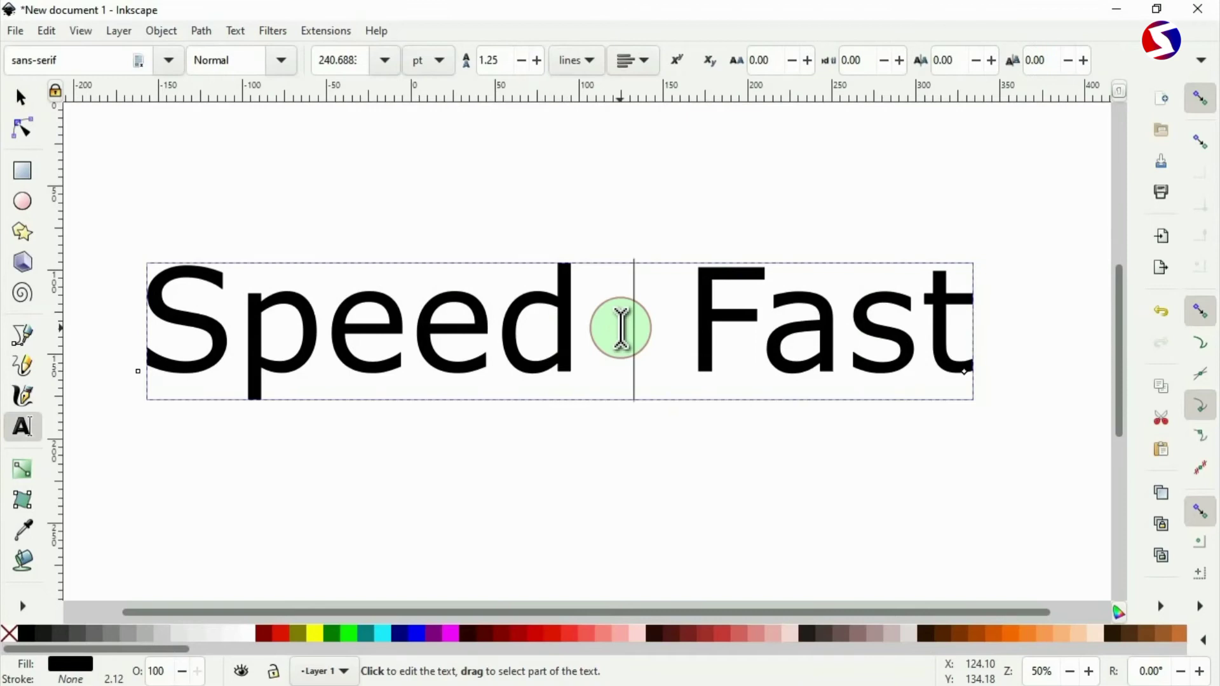
pyautogui.click(5, 58)
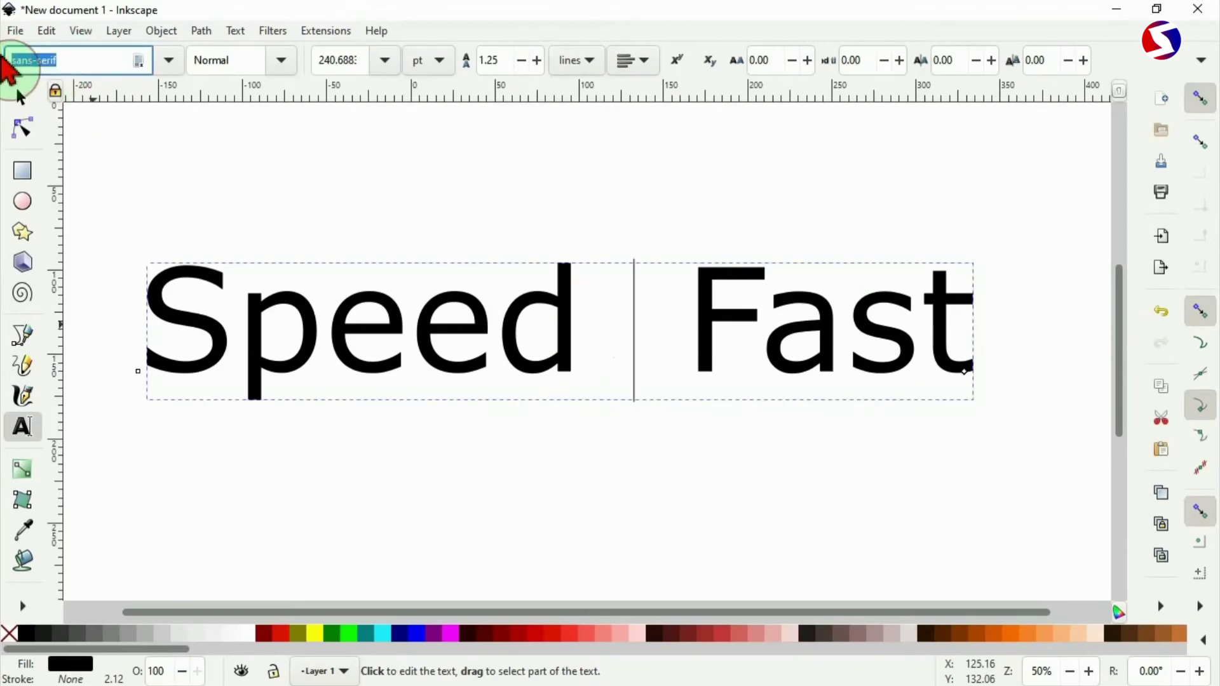
pyautogui.write('faster')
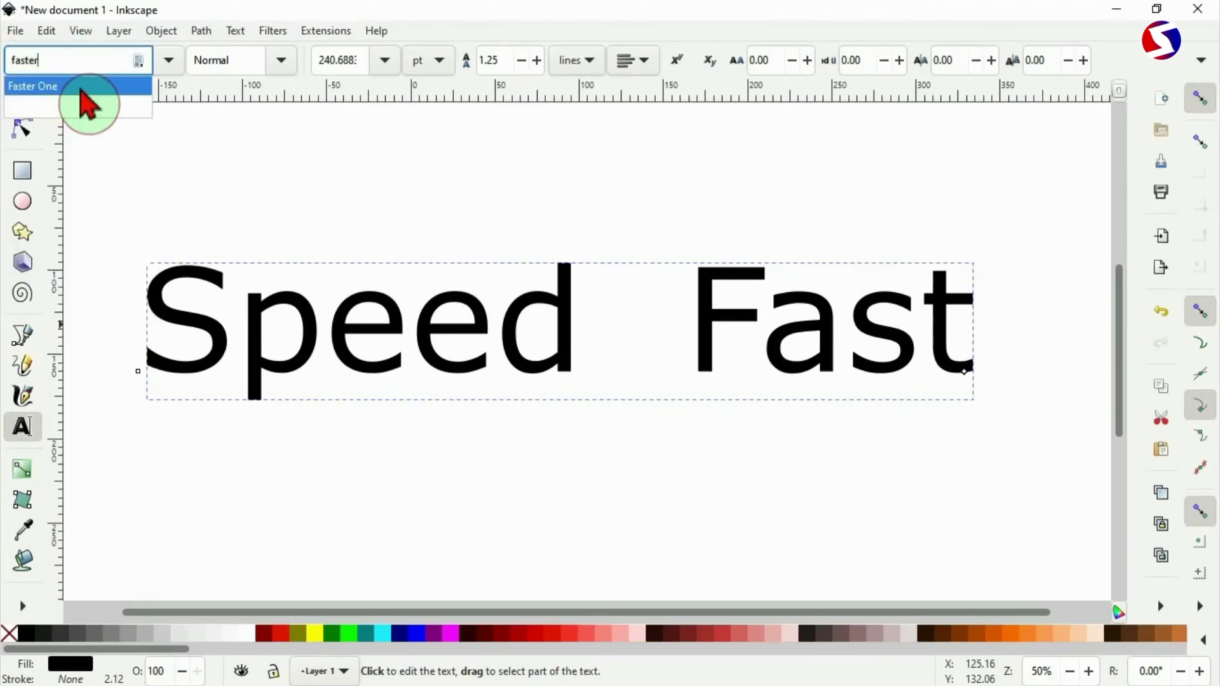
pyautogui.click(81, 89)
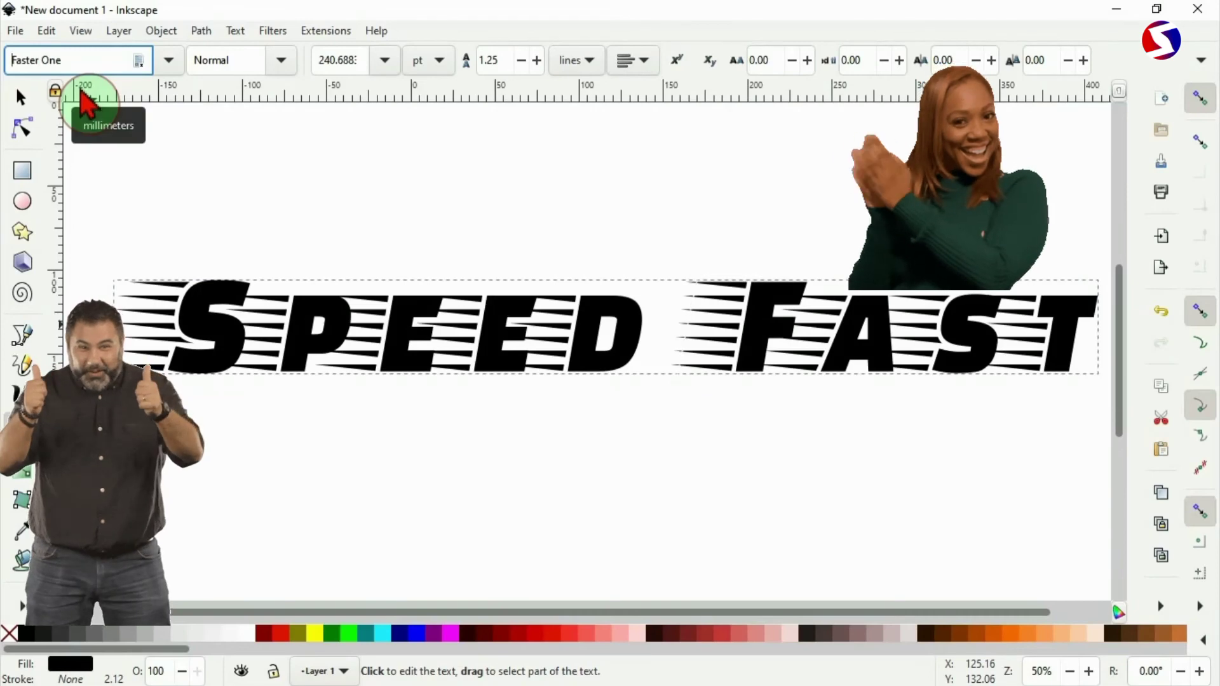